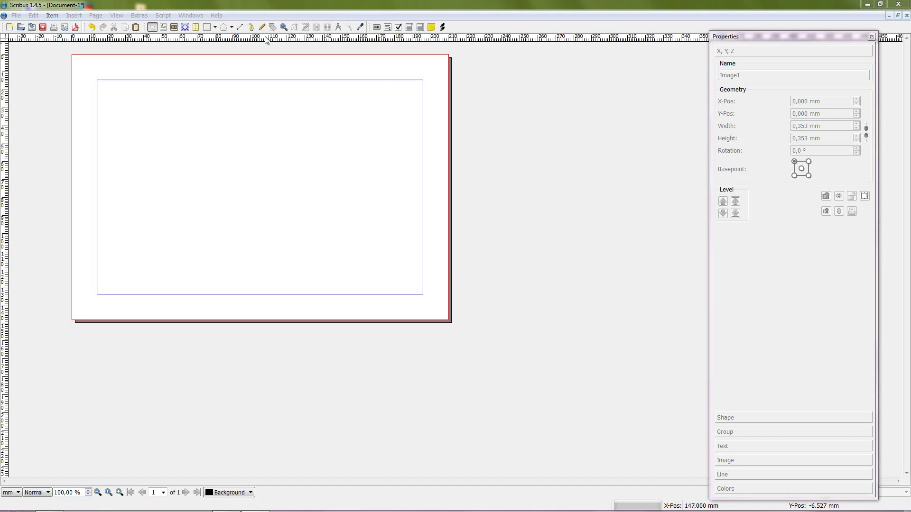
Draw an image frame from the top-left margin and load 4214539.jpg from Neuer Ordner into it
left_click(174, 28)
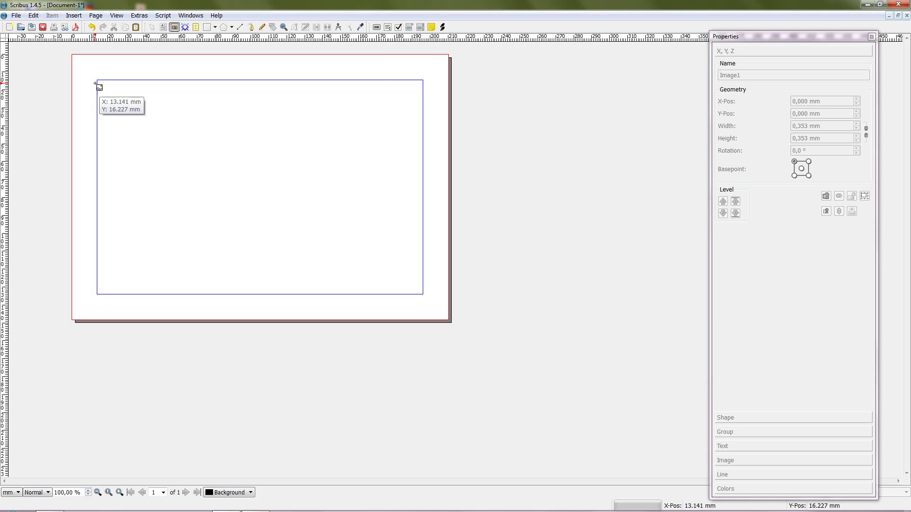
mouse_move(98, 81)
left_mouse_down()
mouse_move(223, 268)
mouse_move(265, 289)
mouse_move(362, 294)
left_mouse_up()
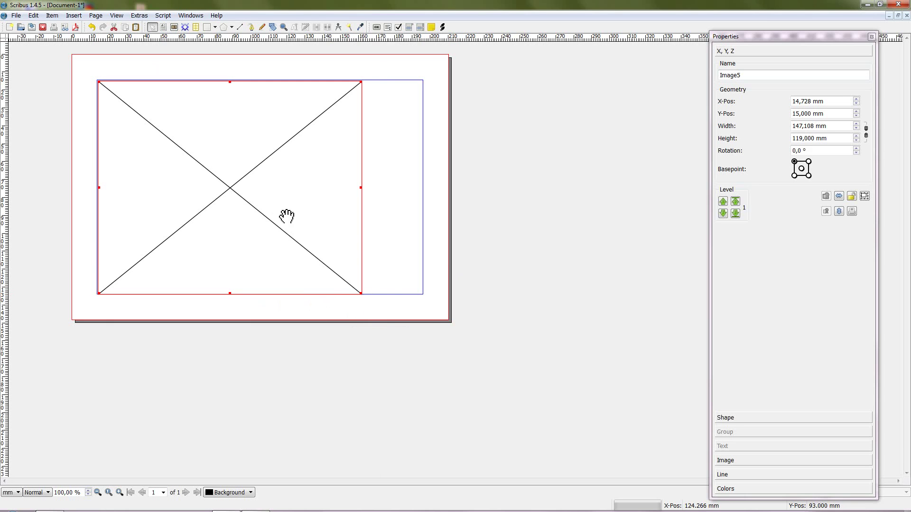
right_click(272, 205)
left_click(310, 232)
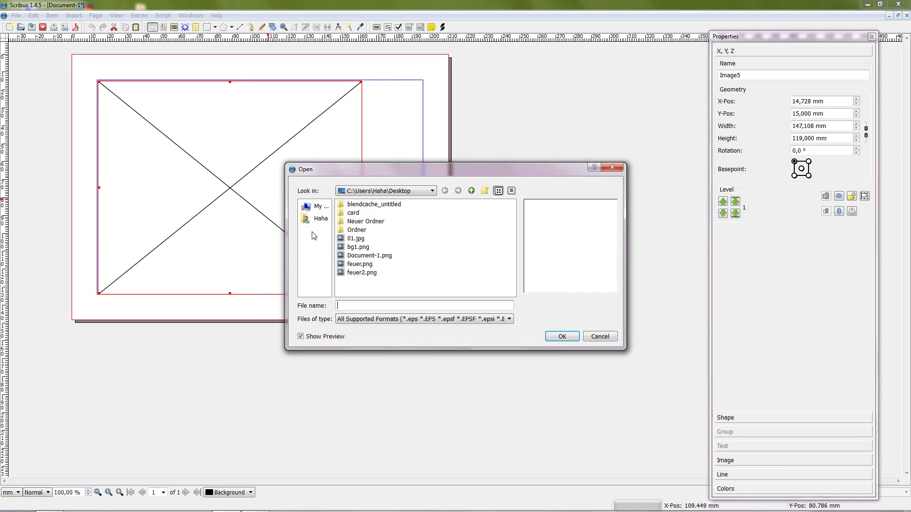
double_click(363, 221)
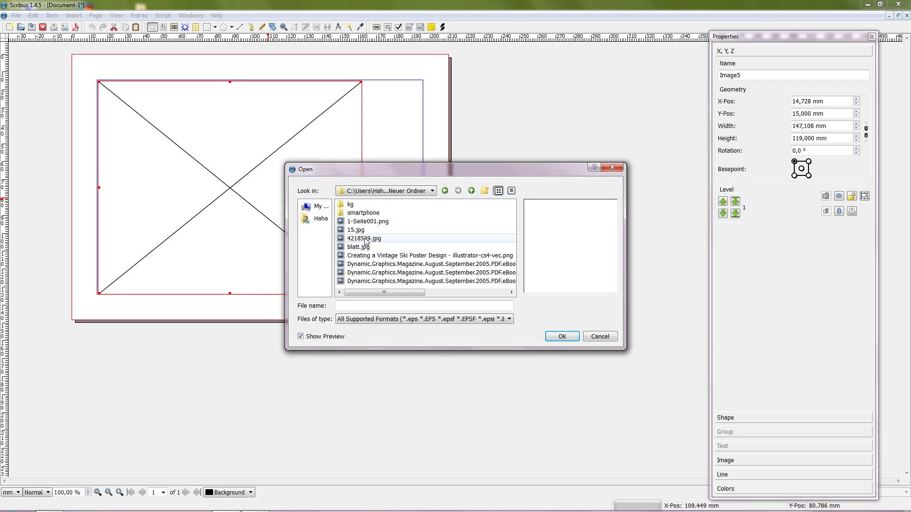
double_click(362, 238)
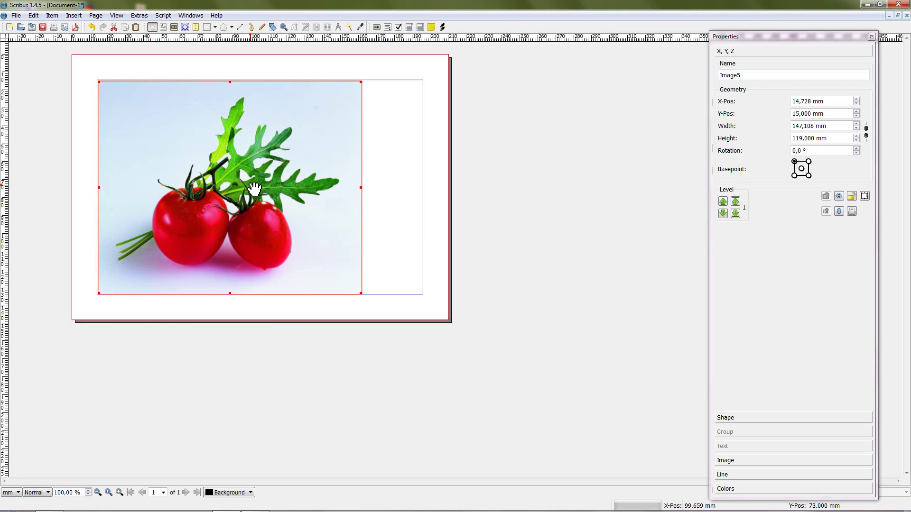
Duplicate the photo frame, offset the copy, convert it to a polygon and fill it white
key("ctrl+d")
left_click_drag(250, 185, 353, 243)
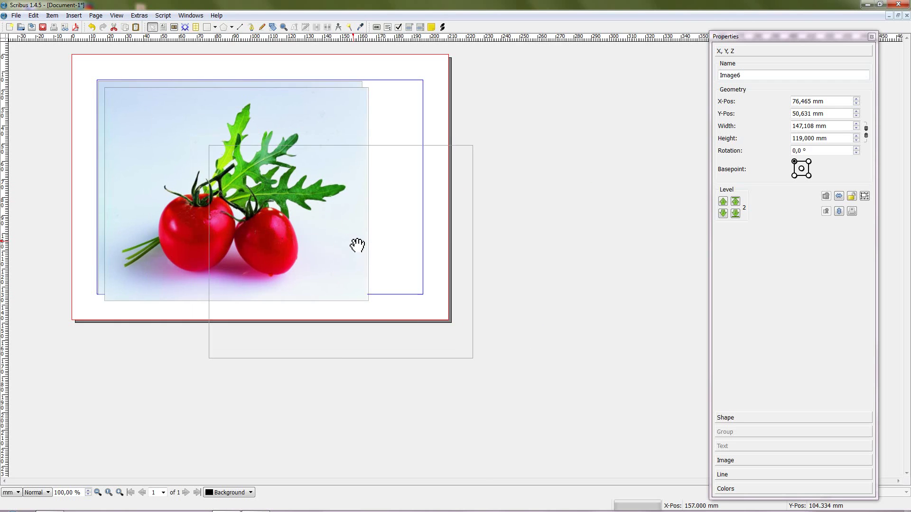
right_click(354, 243)
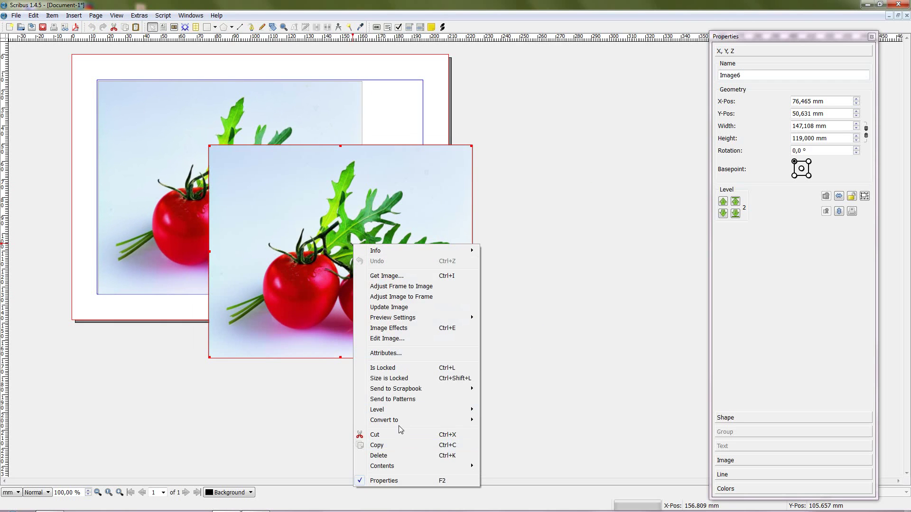
mouse_move(384, 420)
left_click(505, 425)
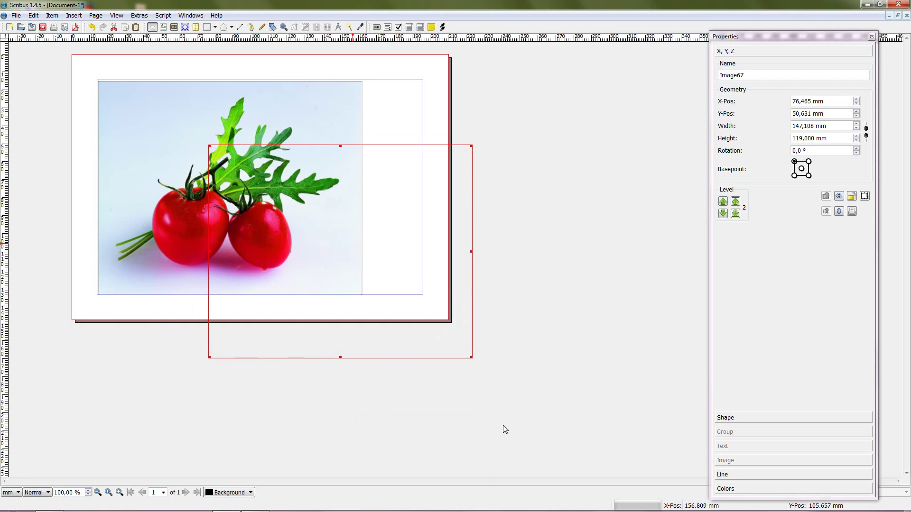
left_click(731, 490)
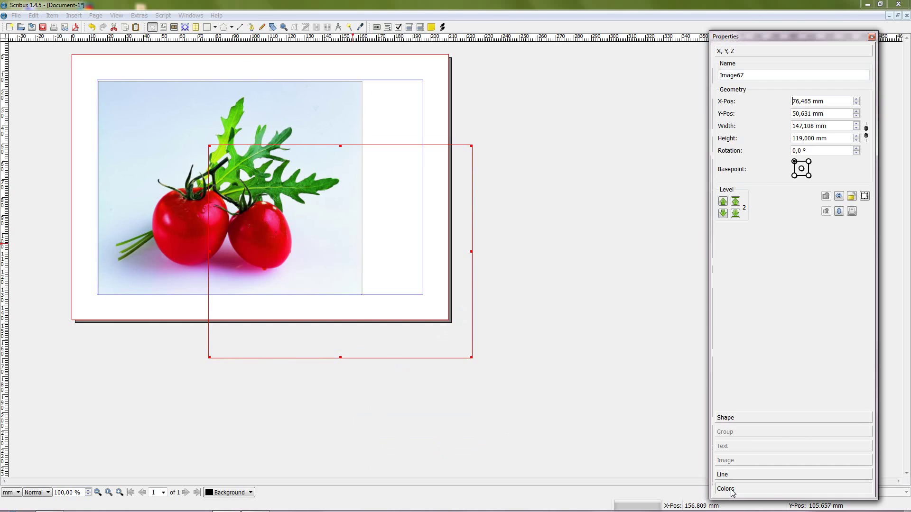
left_click(763, 274)
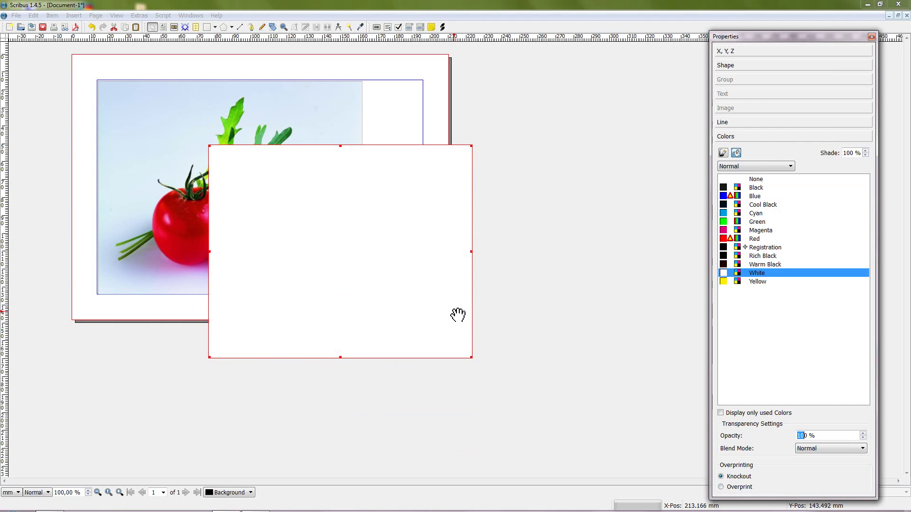
Nudge the white shape and shrink a second copy down to a small square
left_click_drag(458, 314, 465, 322)
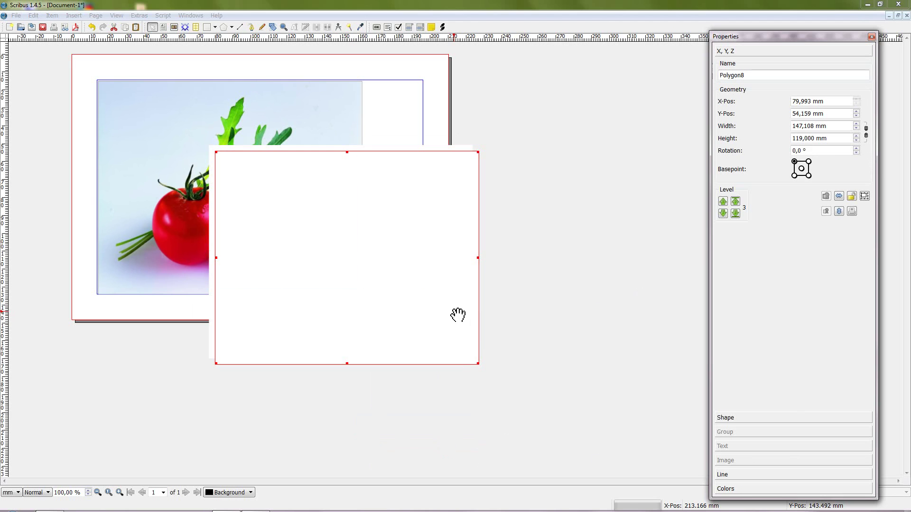
left_click_drag(477, 365, 316, 253)
Centre the small square on the large white shape horizontally and vertically with Align and Distribute
left_click(352, 321)
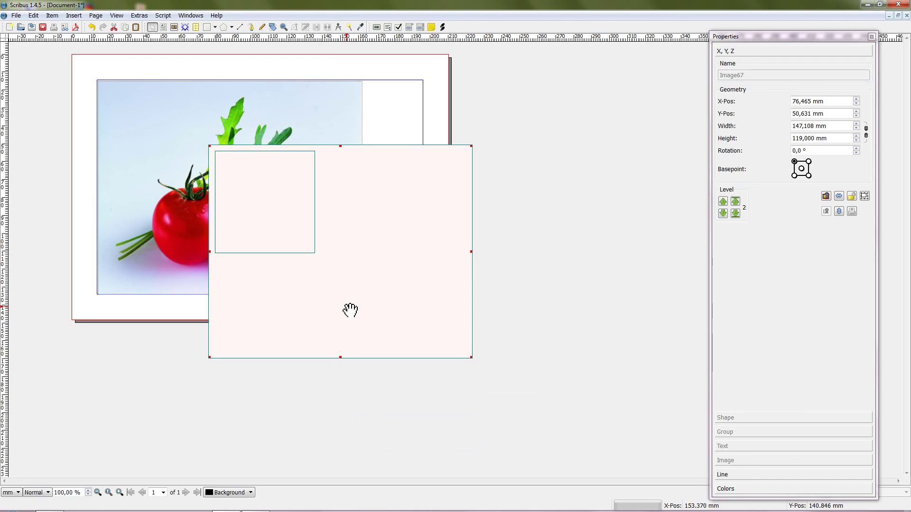
left_click(539, 307)
left_click(395, 286)
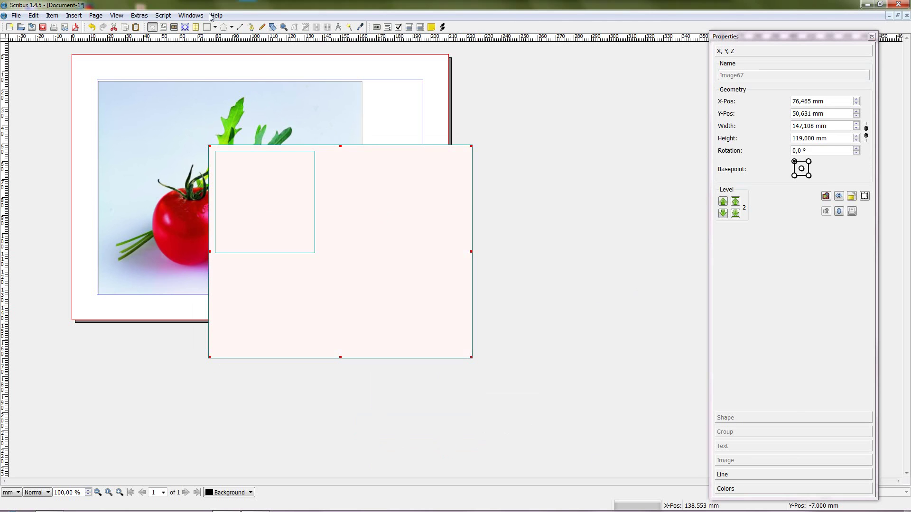
left_click(191, 15)
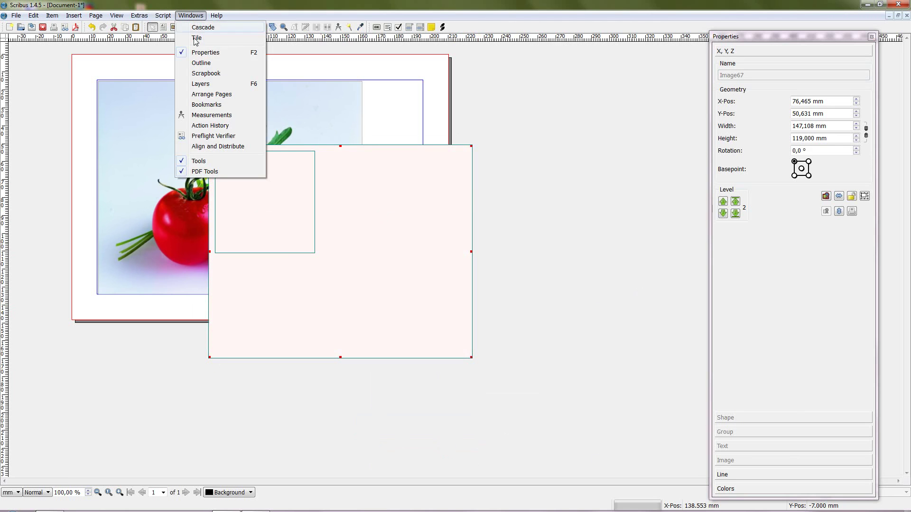
left_click(202, 147)
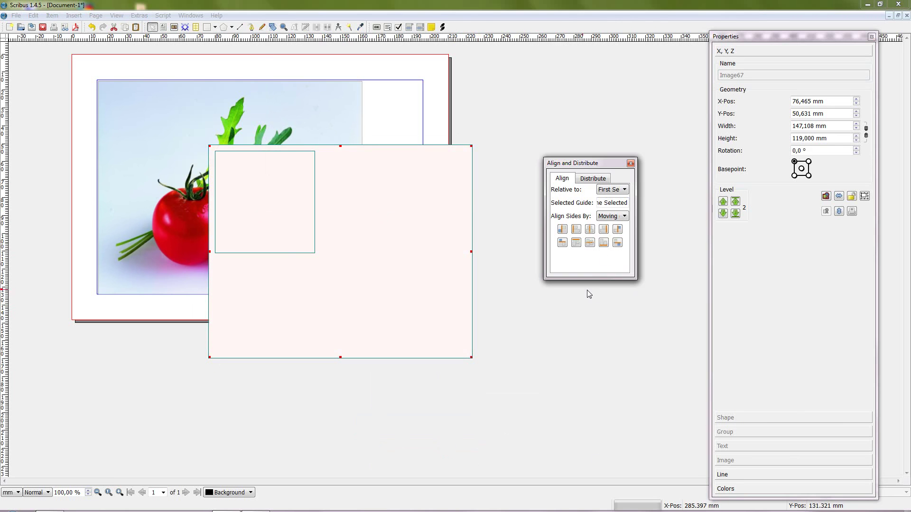
left_click(590, 229)
left_click(589, 243)
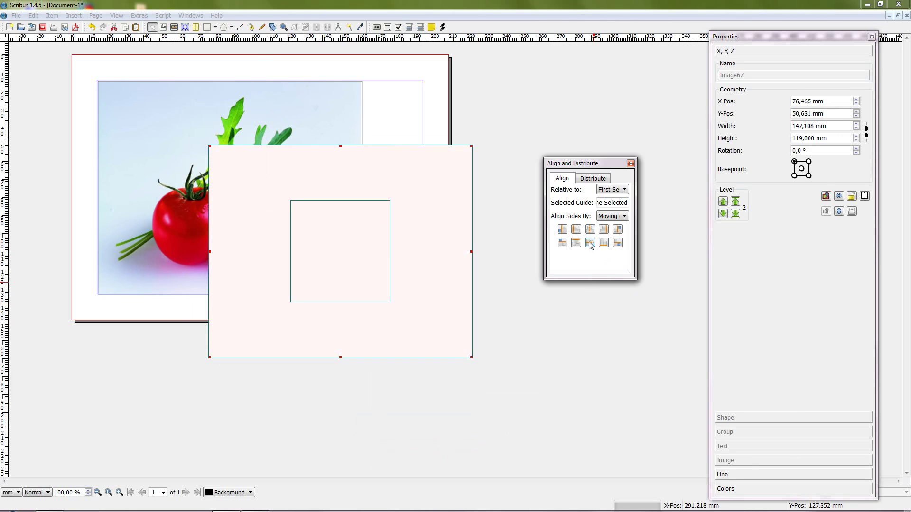
Cut the square out of the white shape with the Path Operations exclusion
left_click(54, 16)
mouse_move(73, 346)
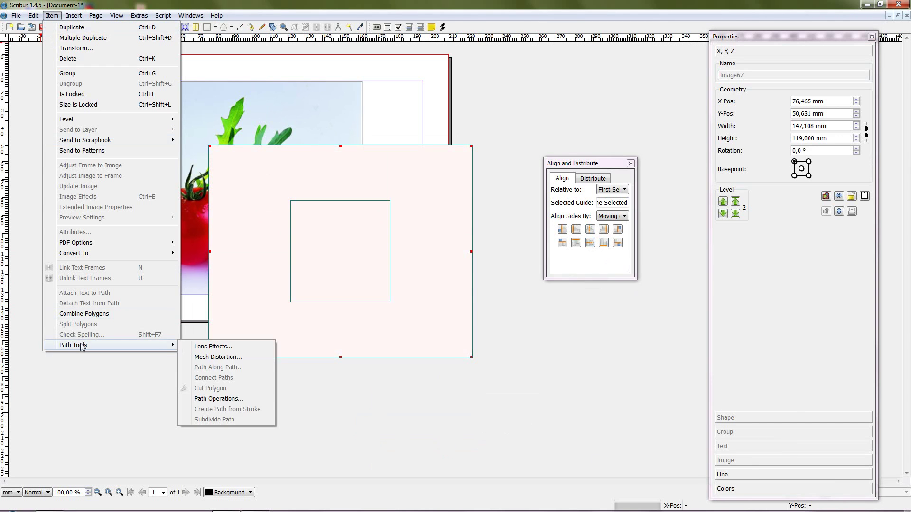
left_click(220, 398)
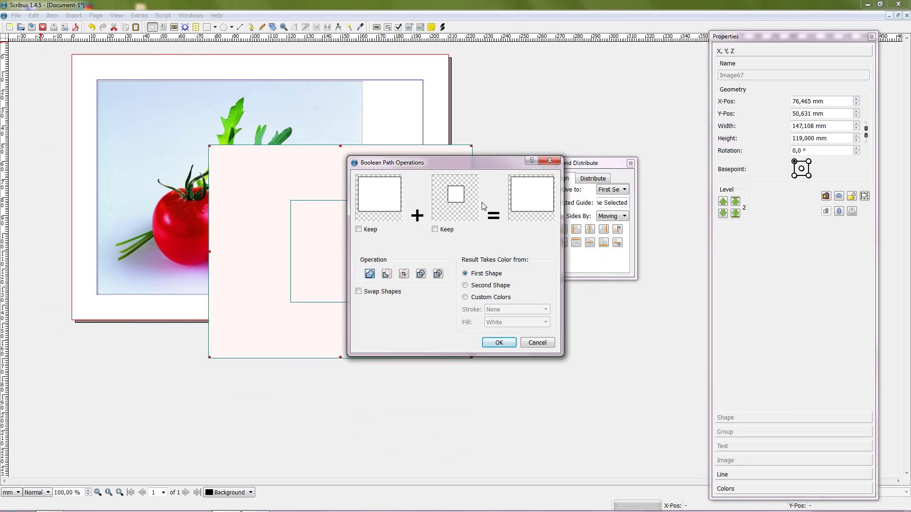
left_click(421, 274)
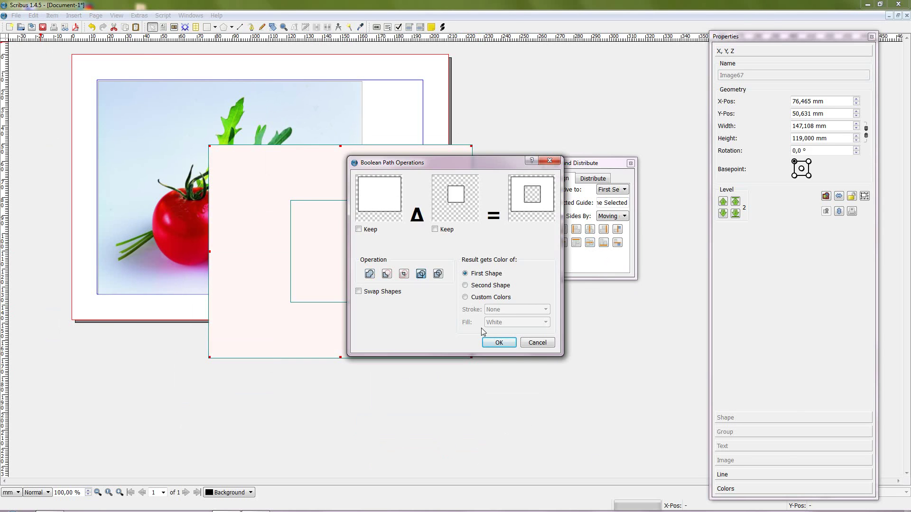
left_click(508, 343)
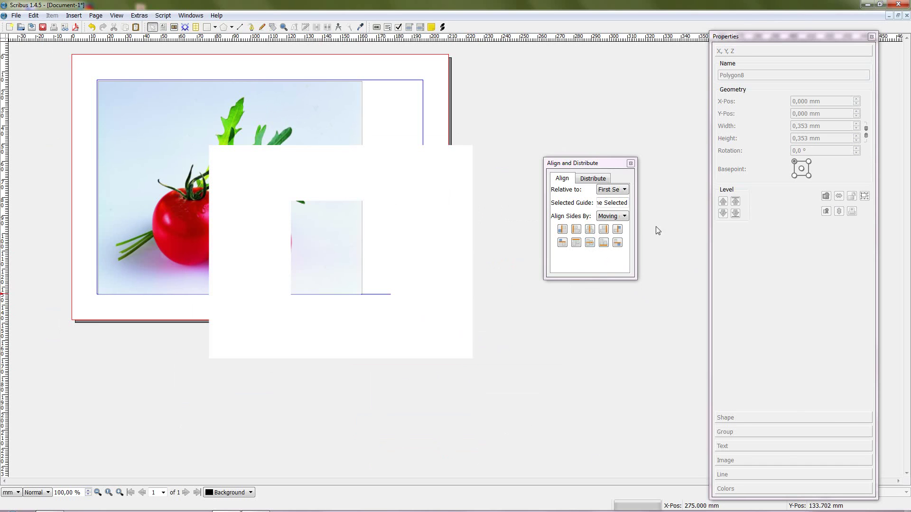
Align the cut-out shape's left edge with the photo frame and centre both vertically, then close the panel
left_click(165, 125)
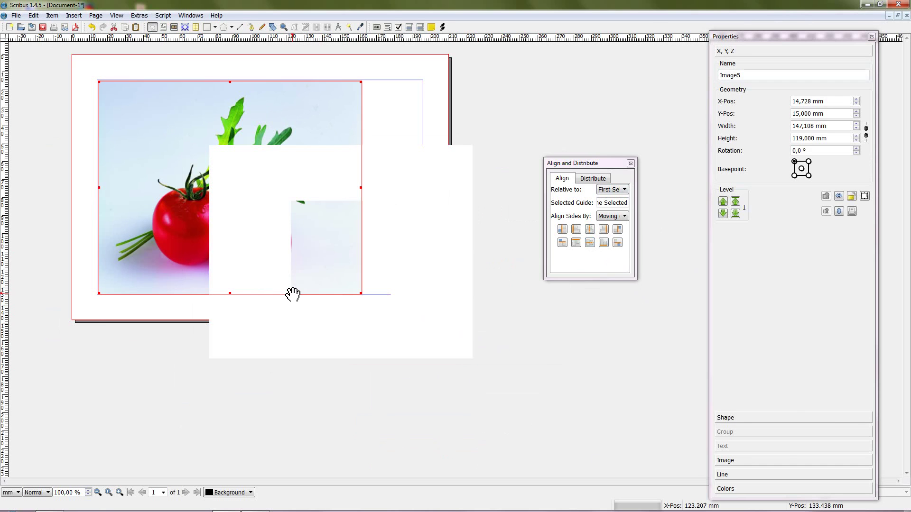
left_click(254, 318, "shift")
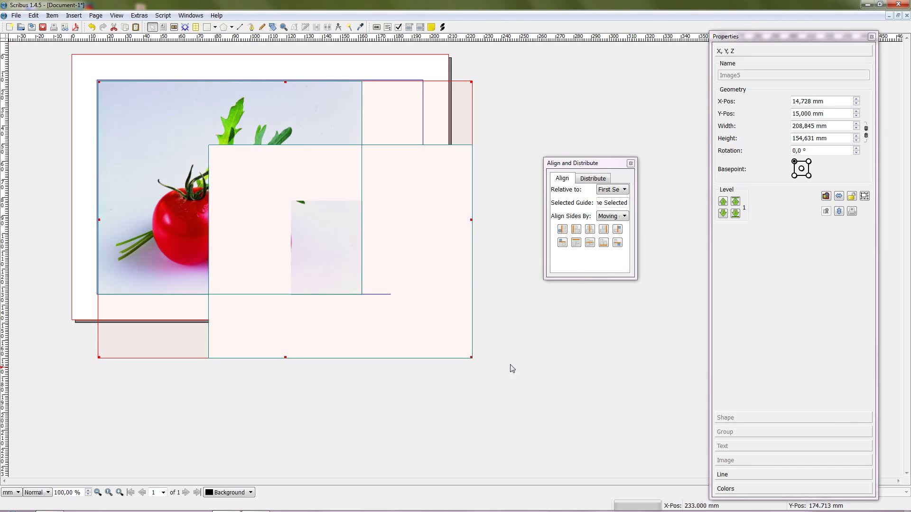
left_click(589, 230)
left_click(591, 246)
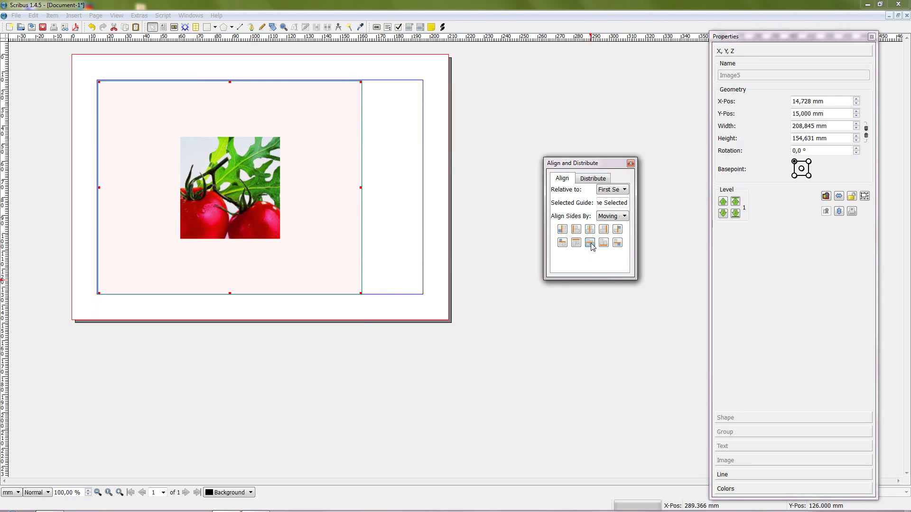
left_click(477, 314)
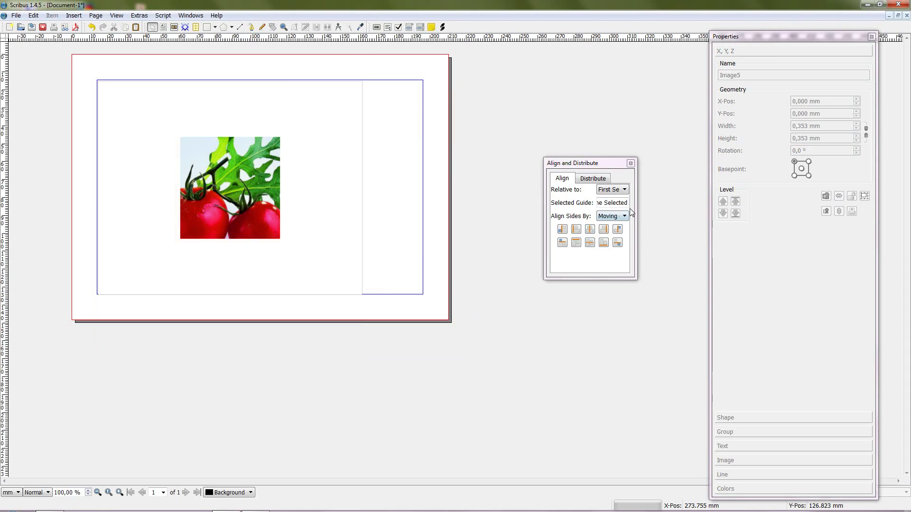
left_click(631, 162)
Lower the opacity of the white shape's fill in Colors so the photo shows through faintly
left_click(302, 211)
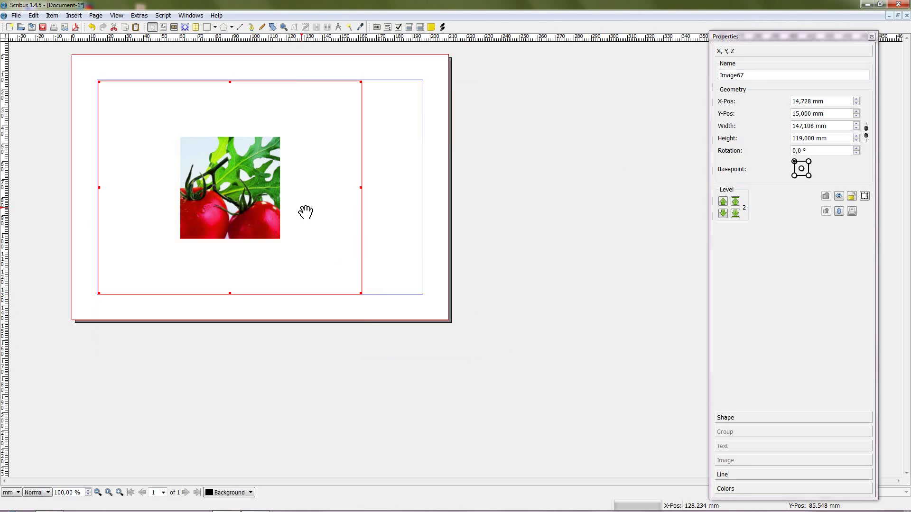
left_click(726, 489)
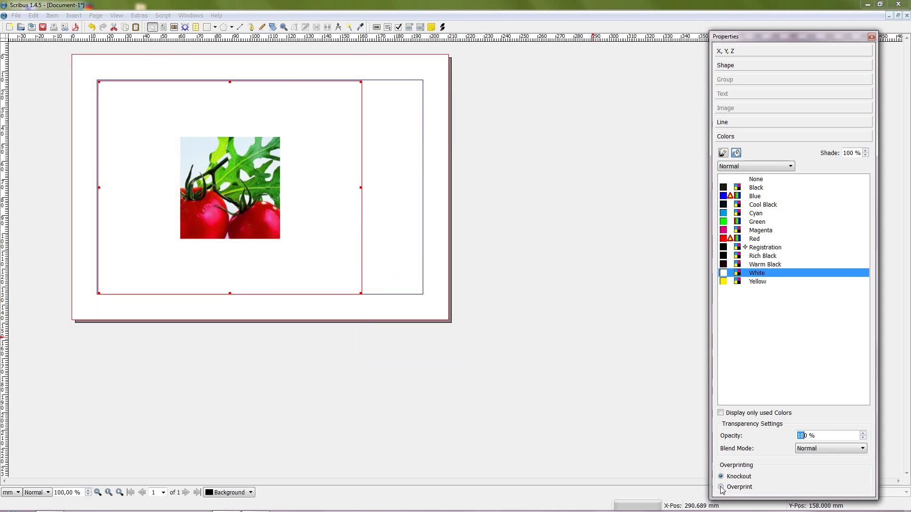
double_click(819, 436)
left_click(863, 439)
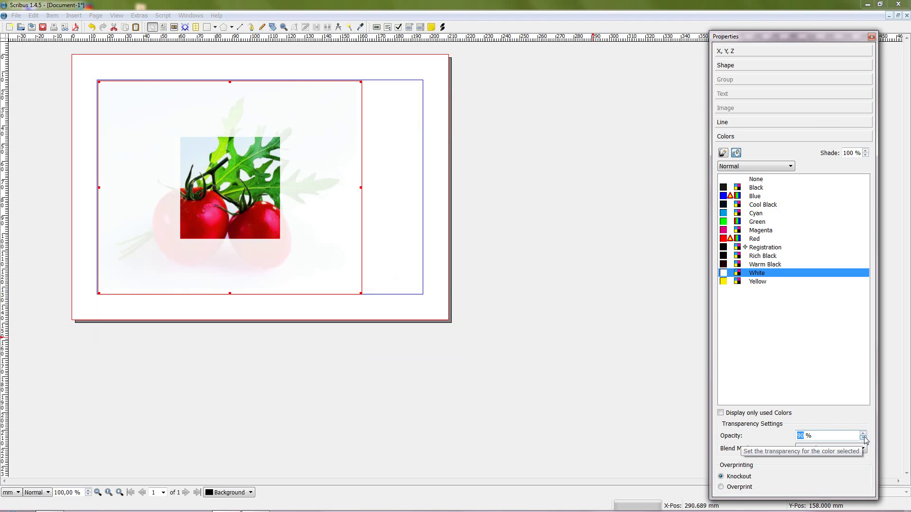
left_click(409, 270)
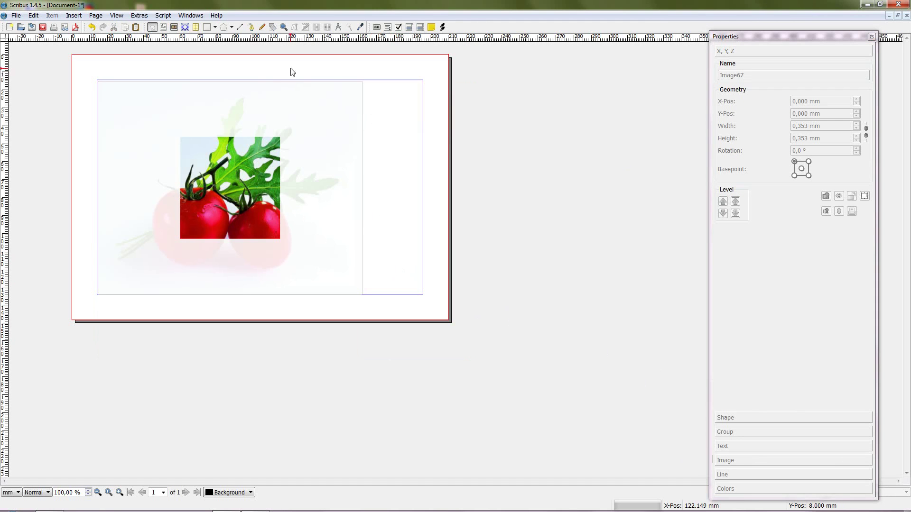
left_click(190, 14)
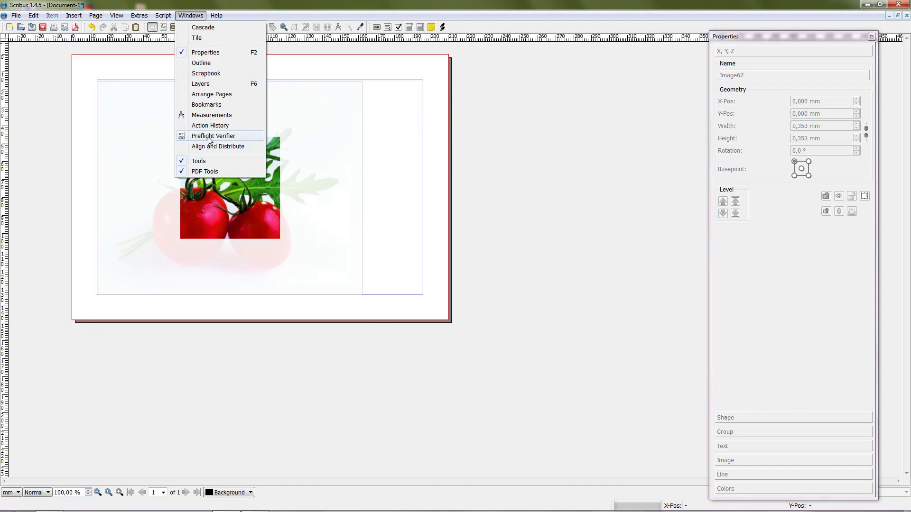
Check the page against the PDF/X-3 preflight profile, noting Image67 flagged for transparency, and close the verifier
left_click(209, 136)
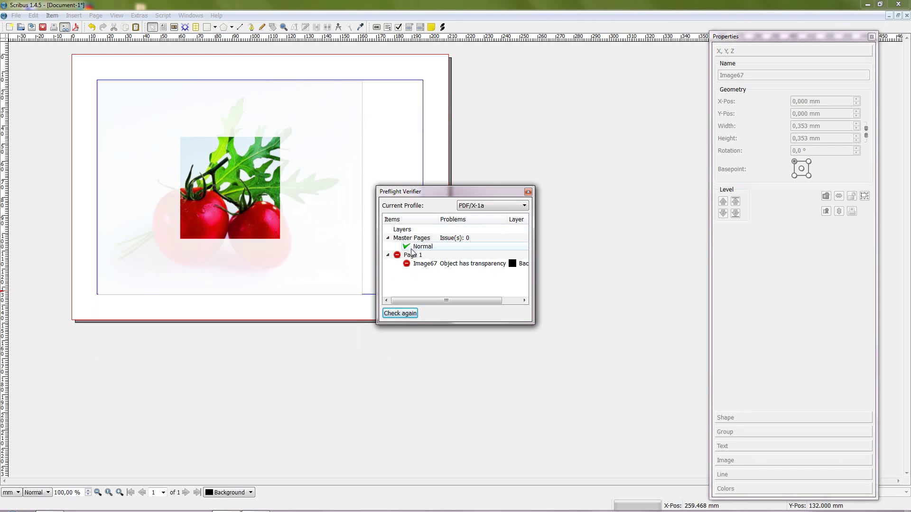
left_click(495, 207)
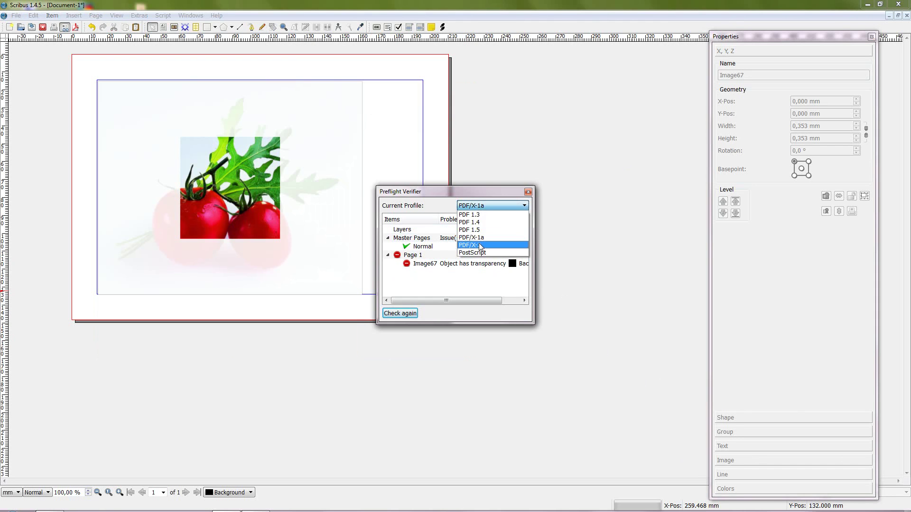
left_click(472, 233)
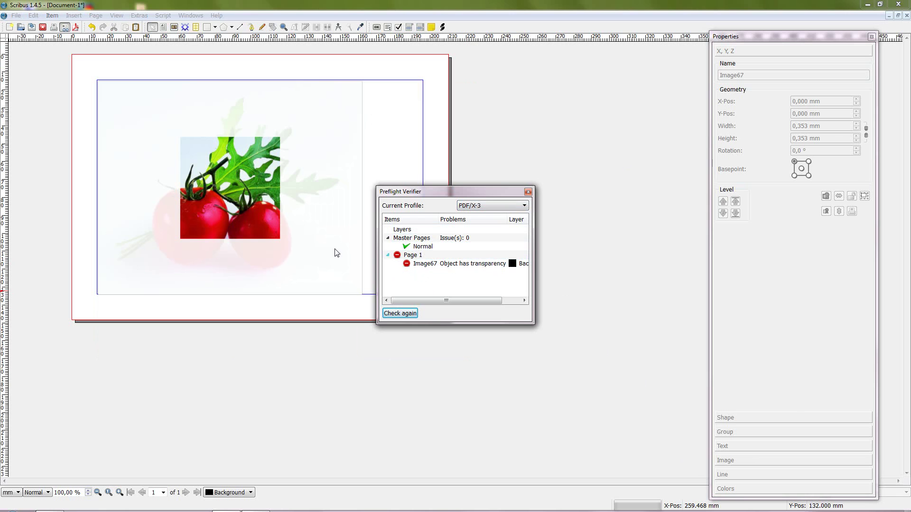
left_click(449, 264)
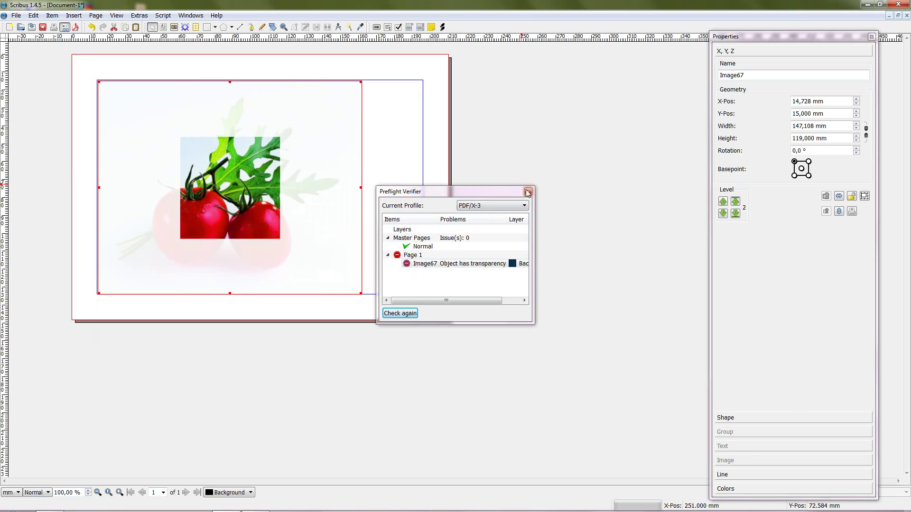
left_click(527, 192)
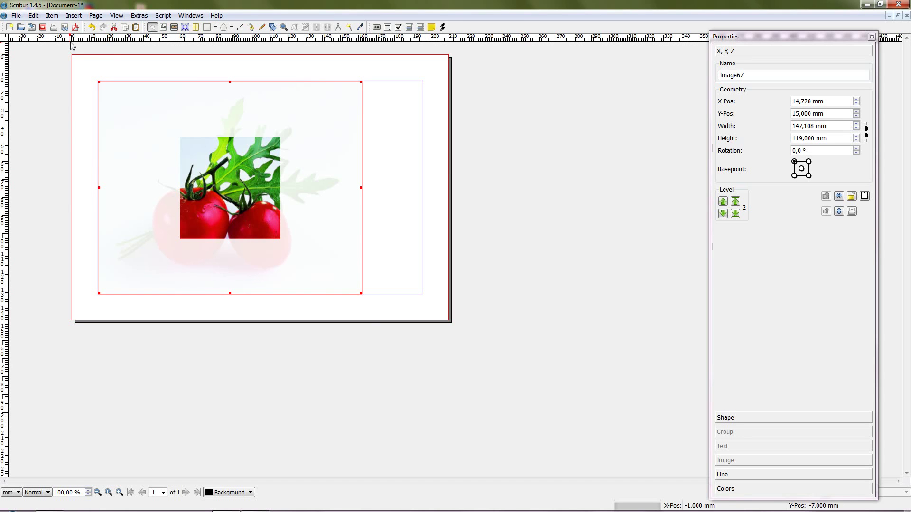
left_click(15, 15)
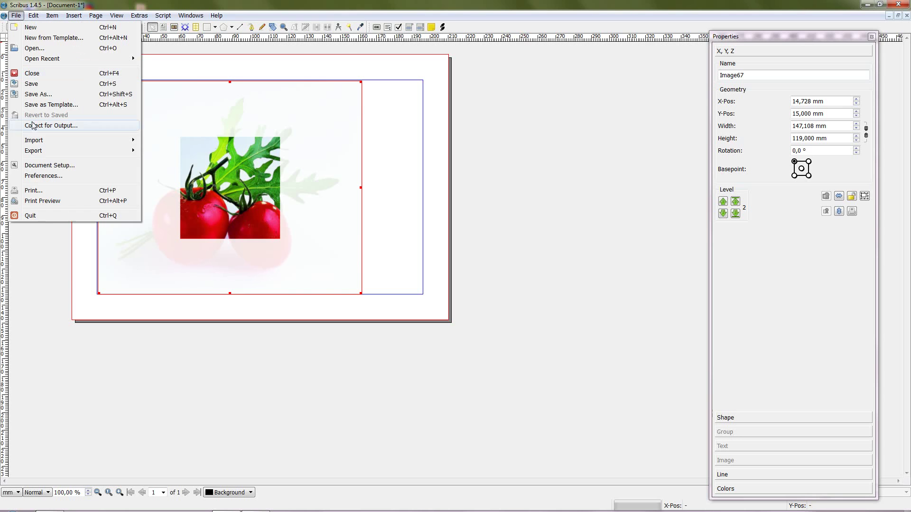
mouse_move(34, 151)
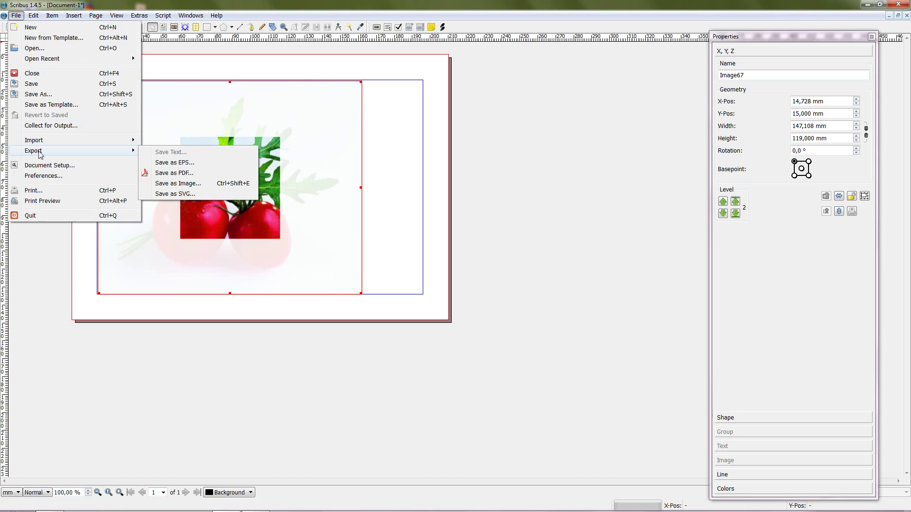
Export the page as SVG, removing the 'Document-1-' prefix so the file is page001.svg
left_click(174, 194)
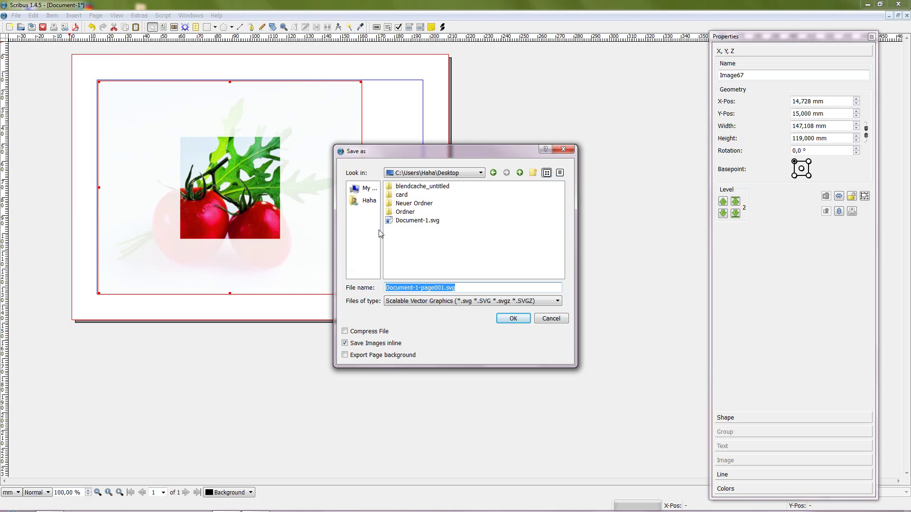
left_click(431, 290)
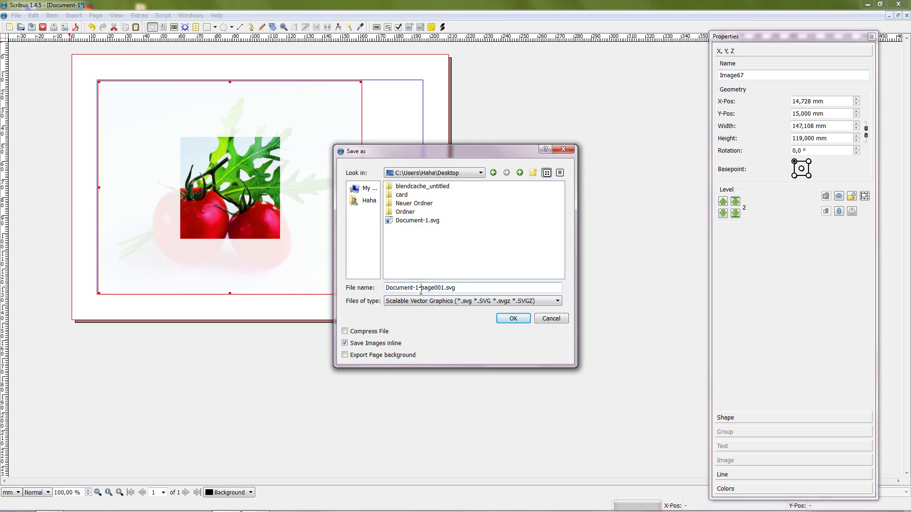
left_click_drag(421, 289, 388, 291)
key("BackSpace")
left_click(512, 319)
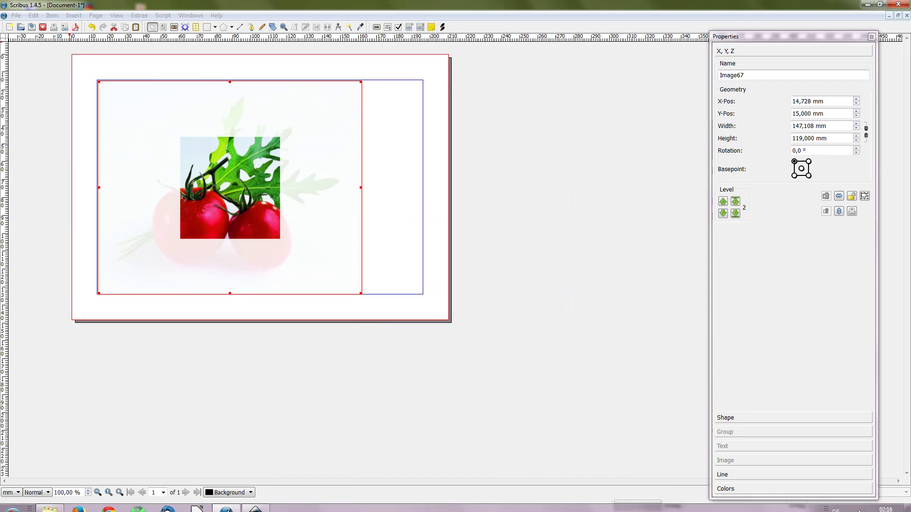
Switch to Inkscape, open page001.svg and maximize the window
left_click(255, 504)
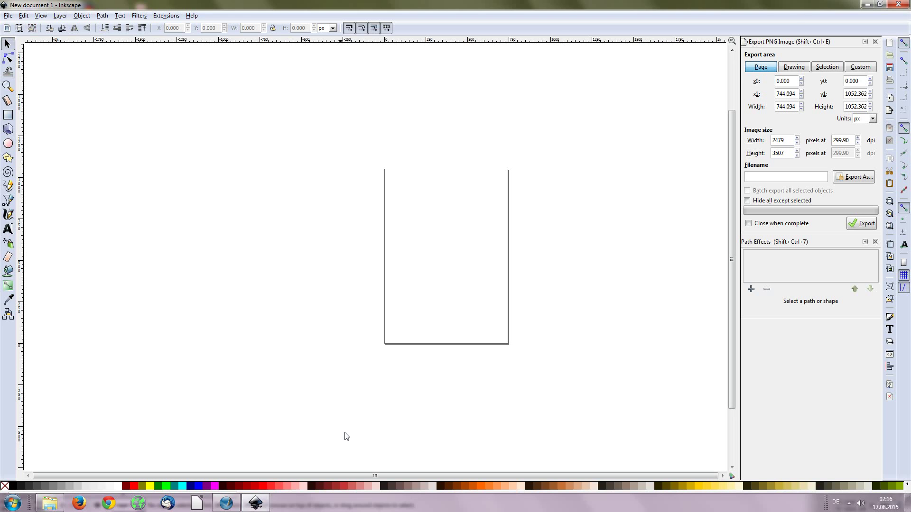
left_click(9, 18)
mouse_move(32, 60)
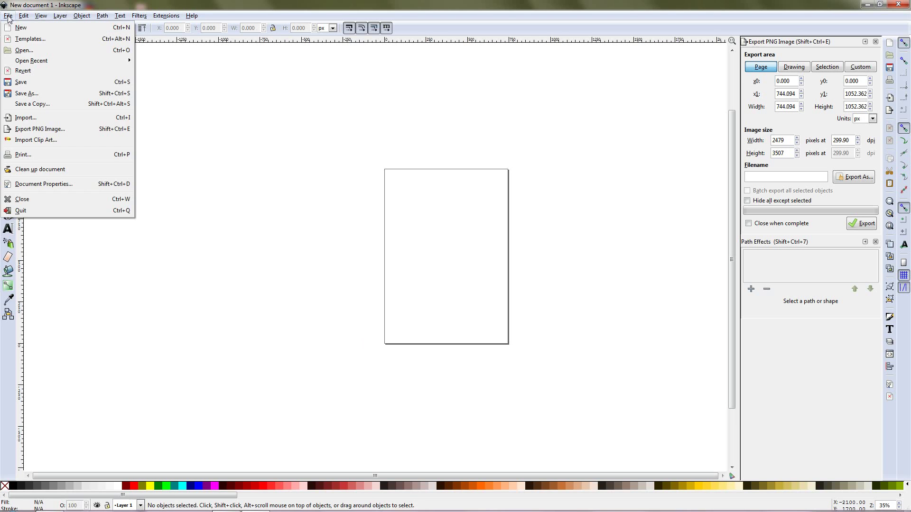
left_click(43, 51)
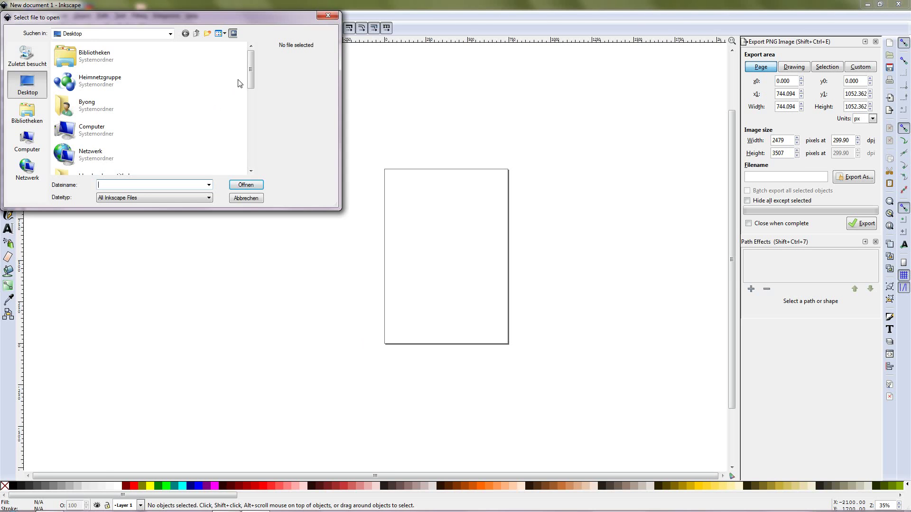
left_click_drag(249, 75, 258, 143)
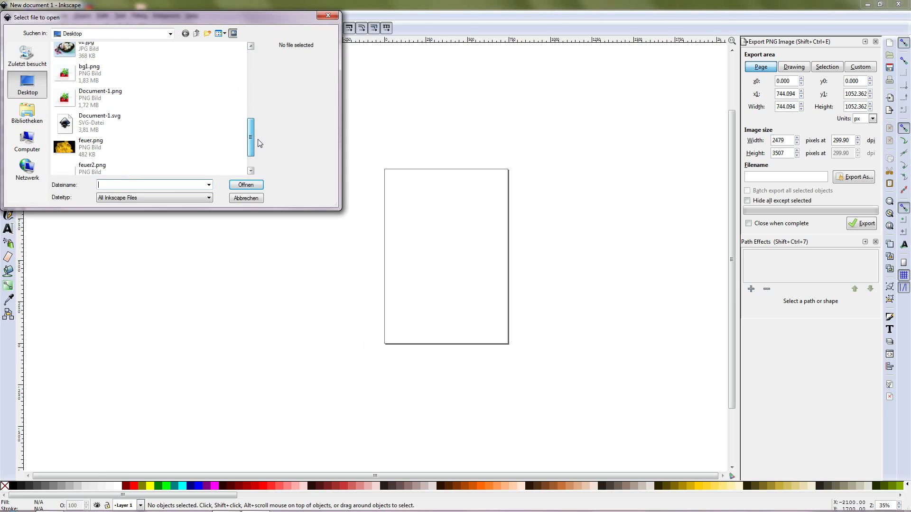
left_click_drag(258, 140, 259, 163)
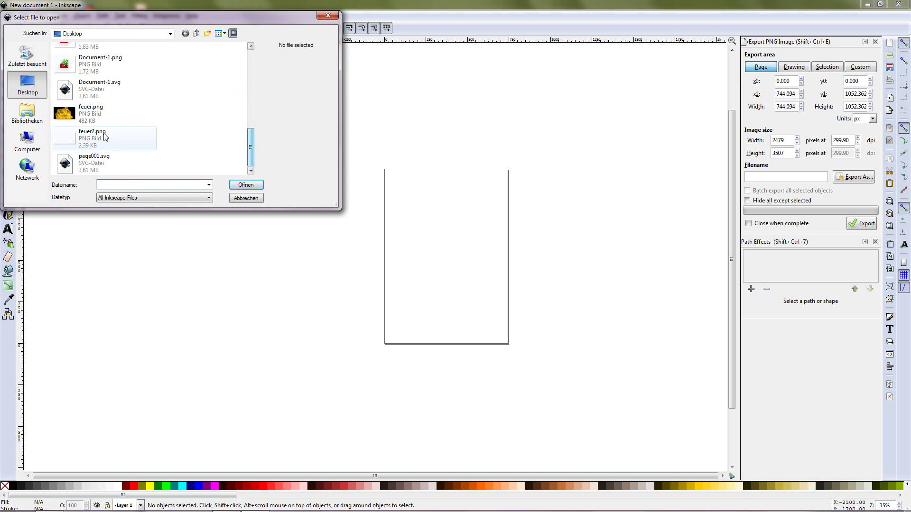
left_click(100, 163)
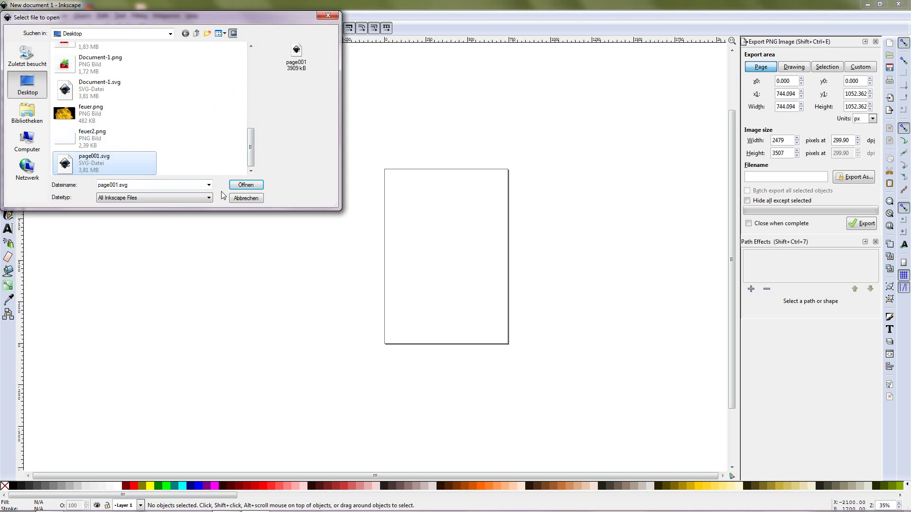
left_click(245, 186)
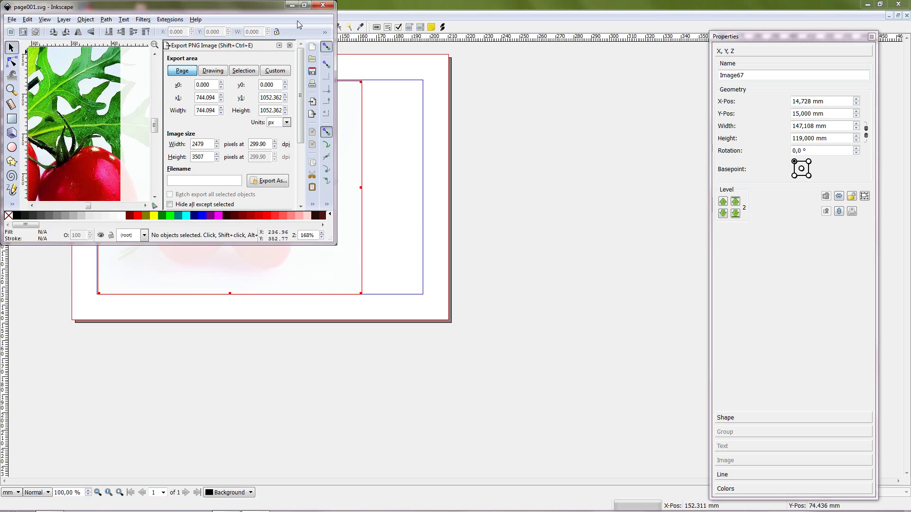
left_click(304, 7)
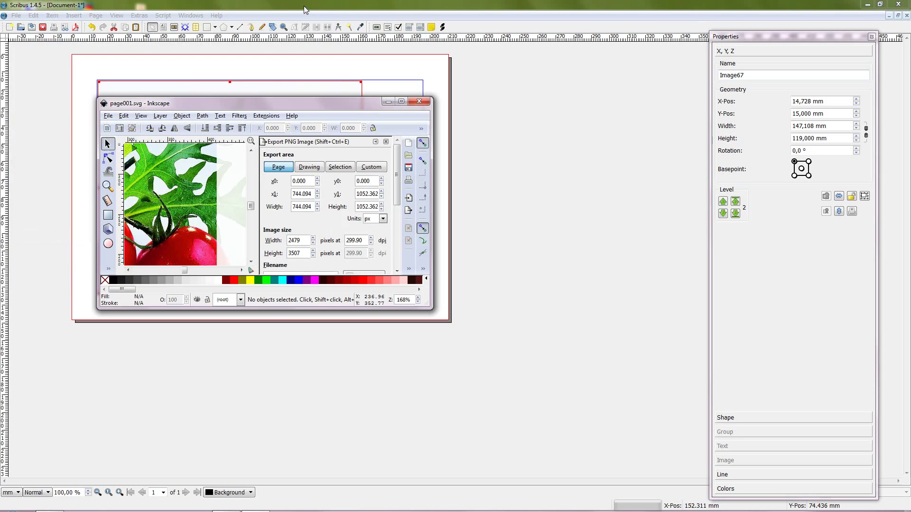
left_click(402, 101)
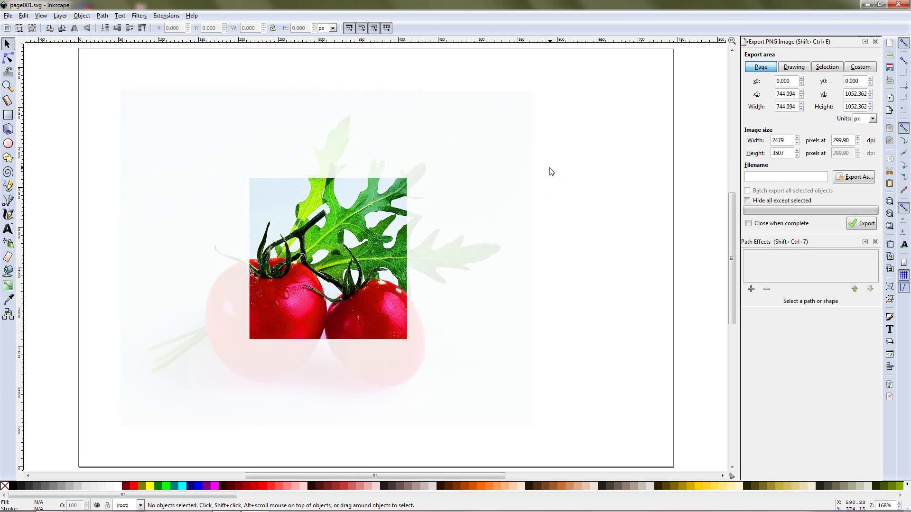
Select the background group and export it as Background.png on the Desktop at 300 dpi, then hide Inkscape
left_click(382, 164)
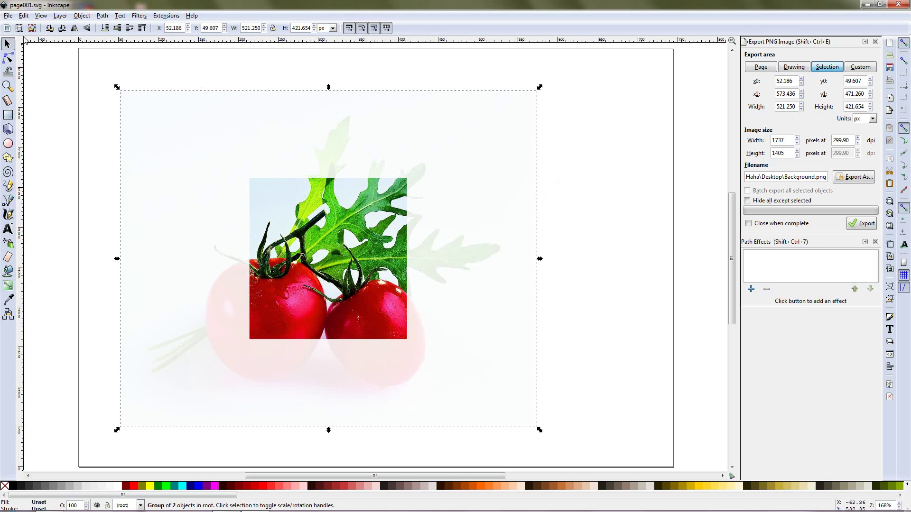
left_click(8, 15)
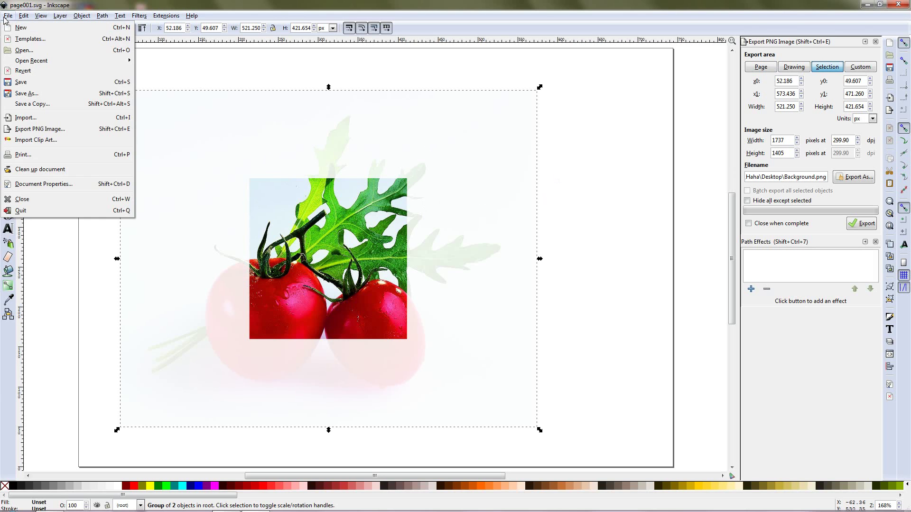
left_click(39, 129)
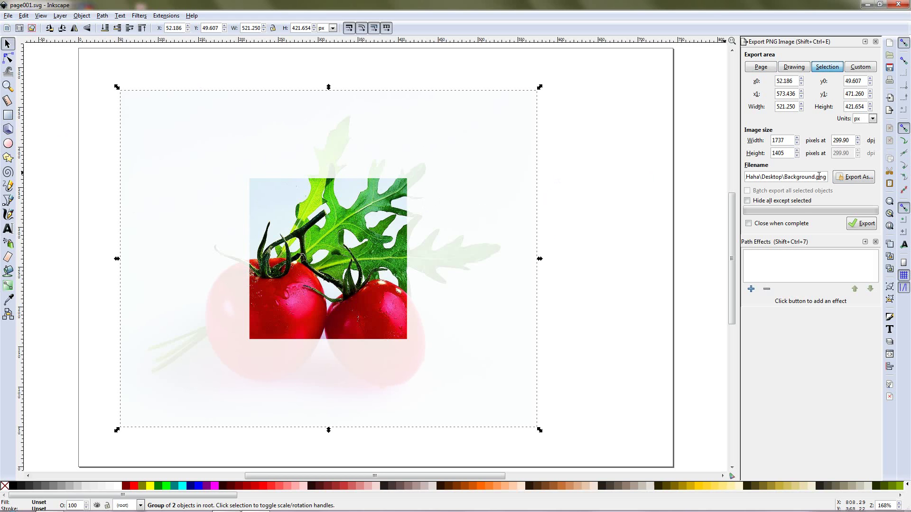
left_click(863, 224)
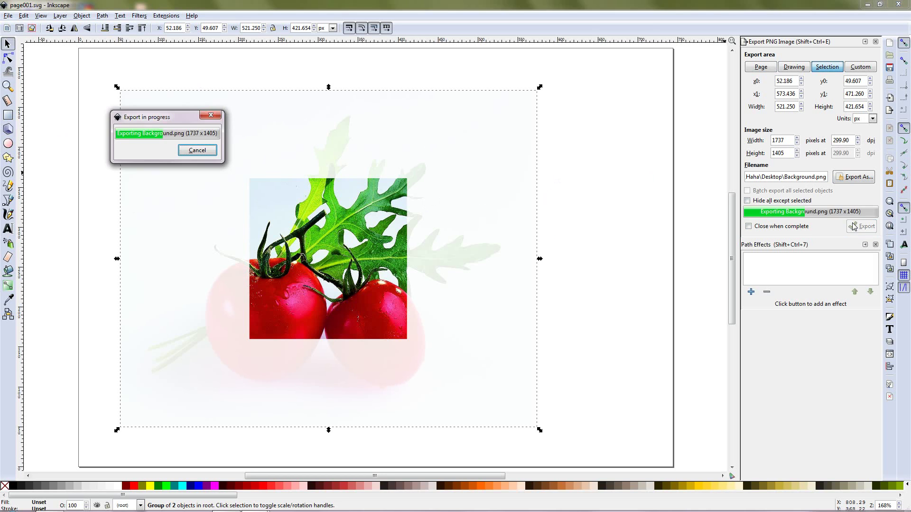
left_click(866, 5)
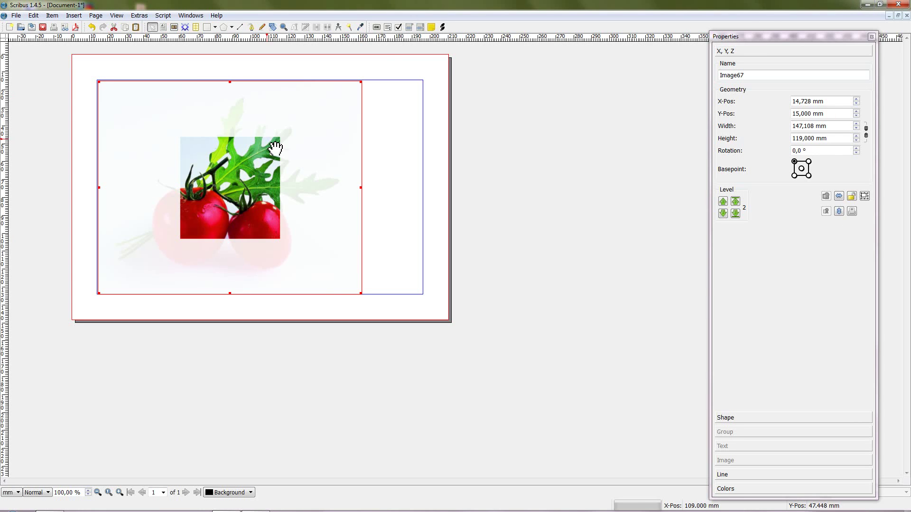
Load Background.png from the Desktop into the page's image frame, replacing the original photo
left_click(401, 254)
left_click(342, 240)
right_click(244, 177)
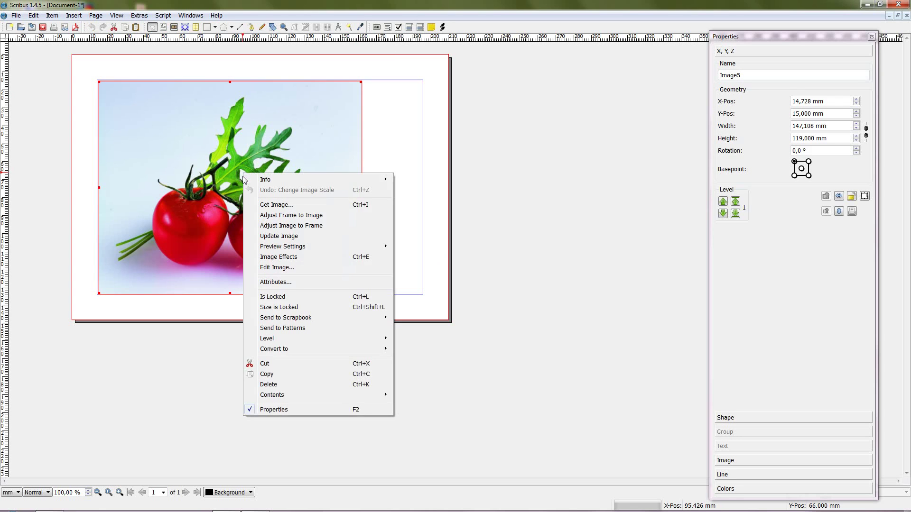
left_click(276, 205)
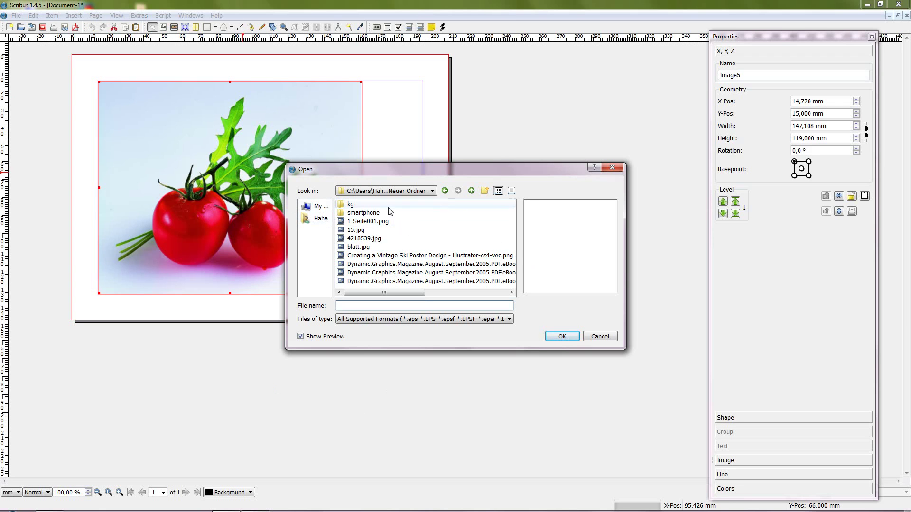
left_click(445, 191)
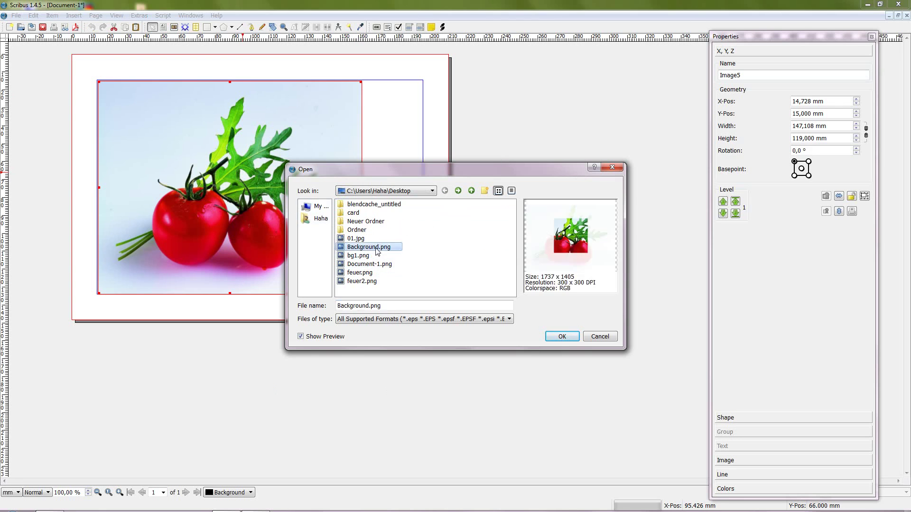
double_click(367, 247)
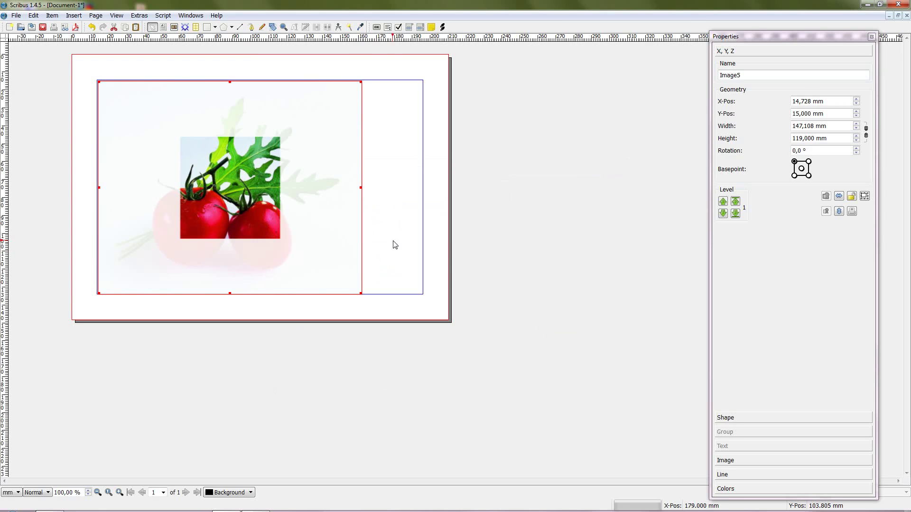
left_click(411, 205)
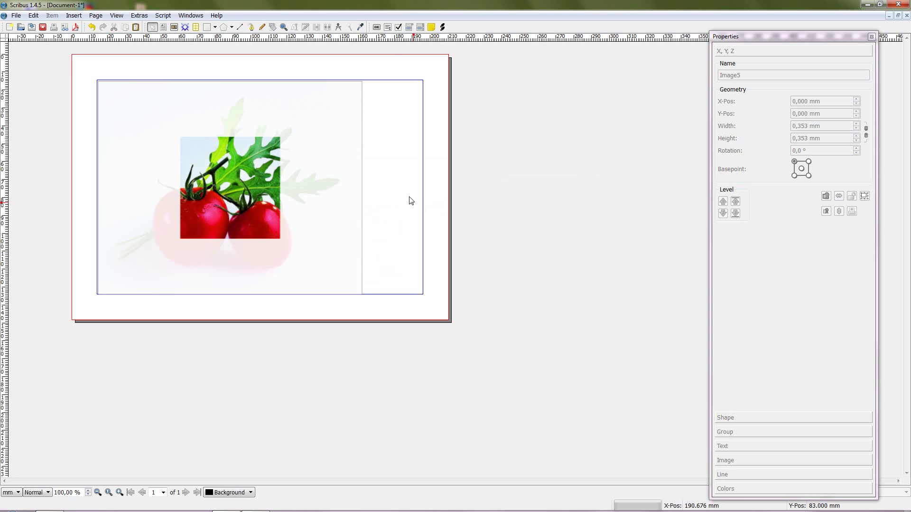
left_click(190, 15)
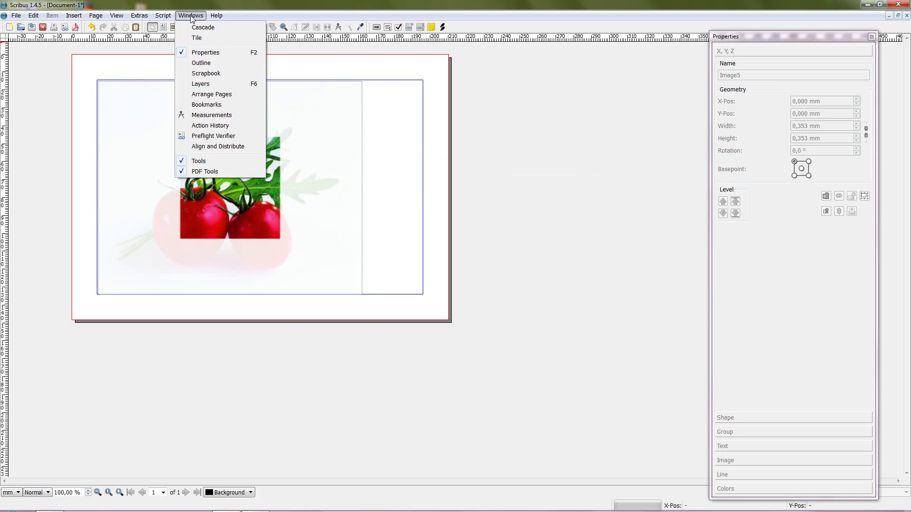
left_click(214, 135)
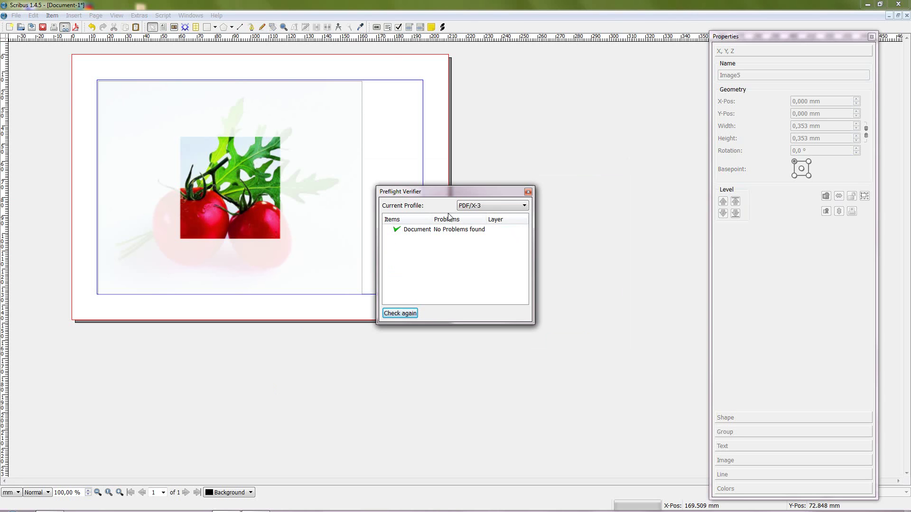
left_click(493, 205)
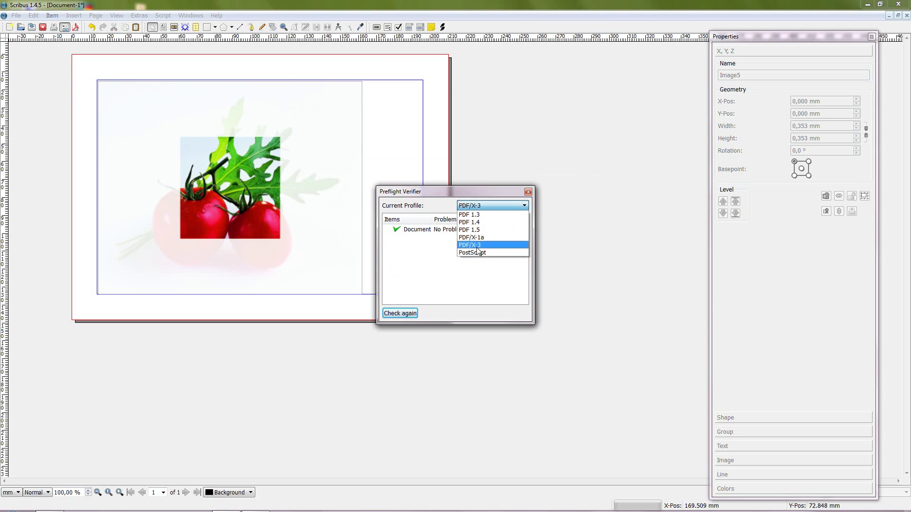
left_click(475, 237)
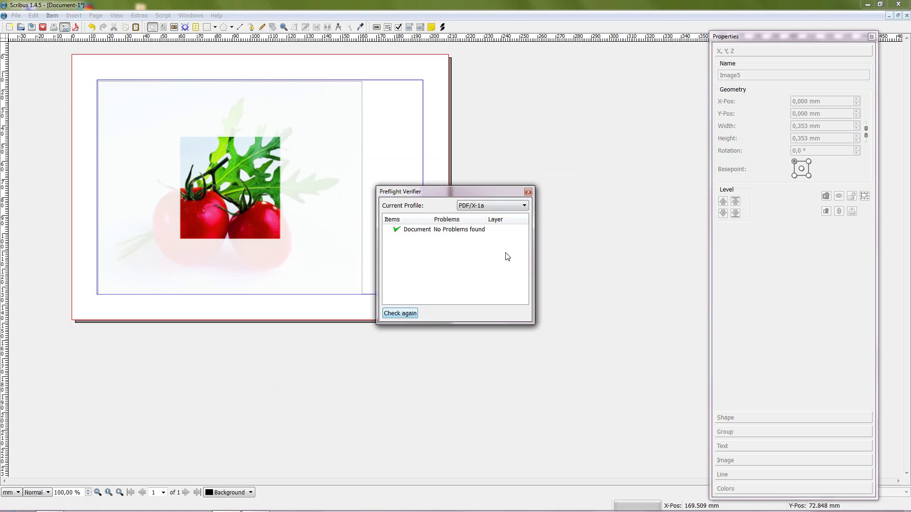
left_click(401, 314)
left_click(528, 191)
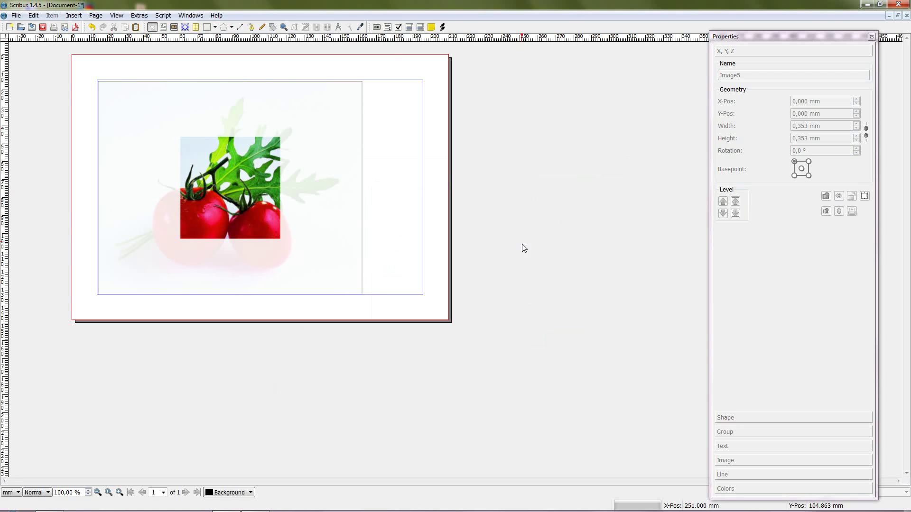
Draw a text frame below the tomatoes and enter the caption 'Tomatos and Rucola'
left_click(163, 27)
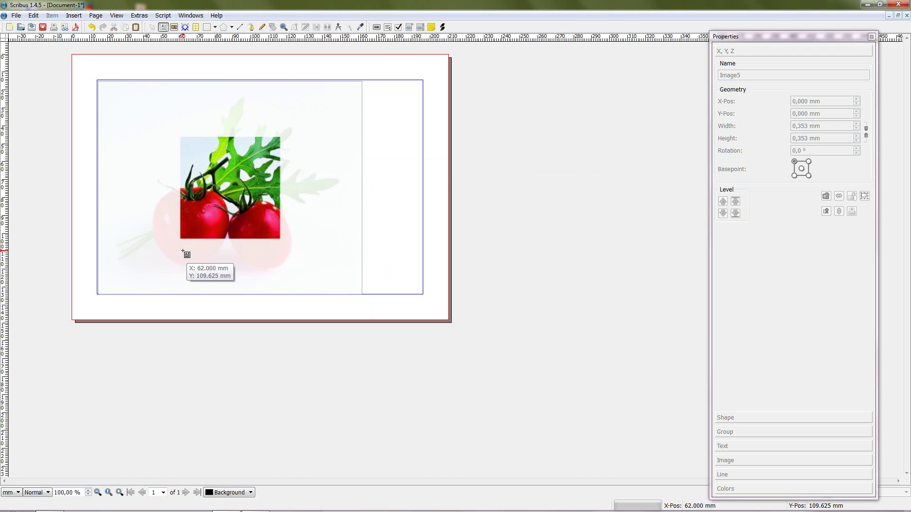
left_click_drag(183, 249, 281, 278)
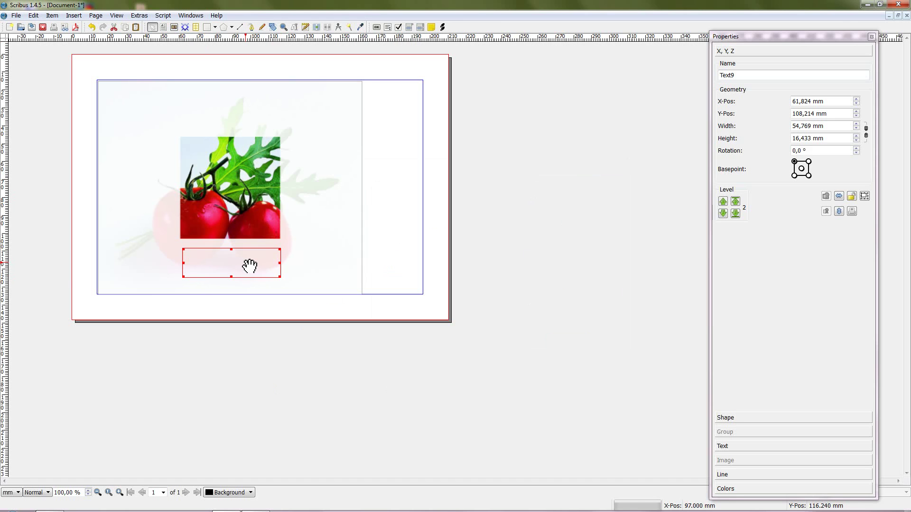
double_click(205, 261)
type("Tomatos and Rucola")
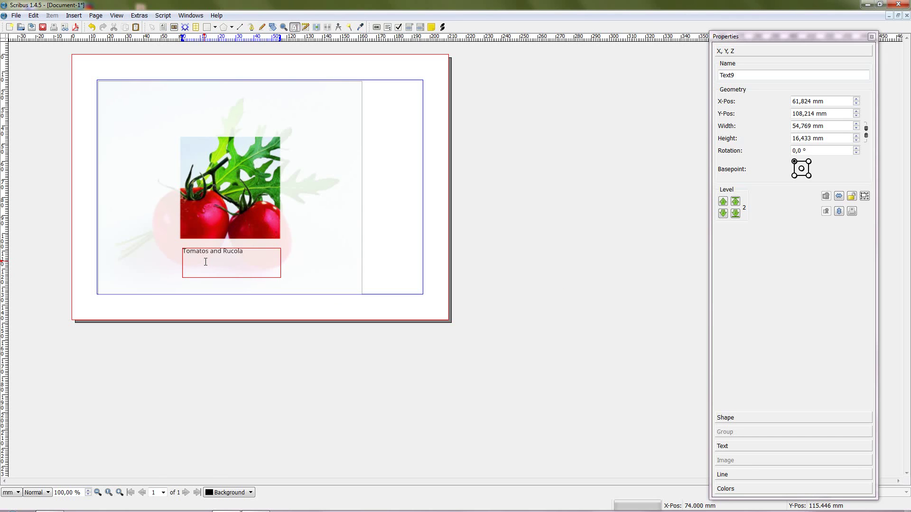
Select the whole caption text ready for formatting
left_click_drag(247, 252, 159, 250)
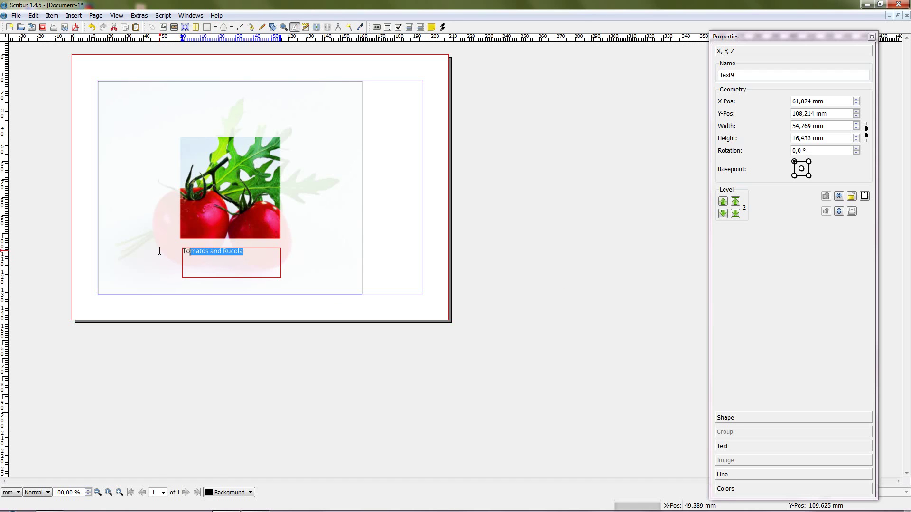
left_click(248, 252)
left_click_drag(249, 252, 181, 252)
Raise the caption's font size in three increments to 15 pt via Properties > Text
left_click(729, 446)
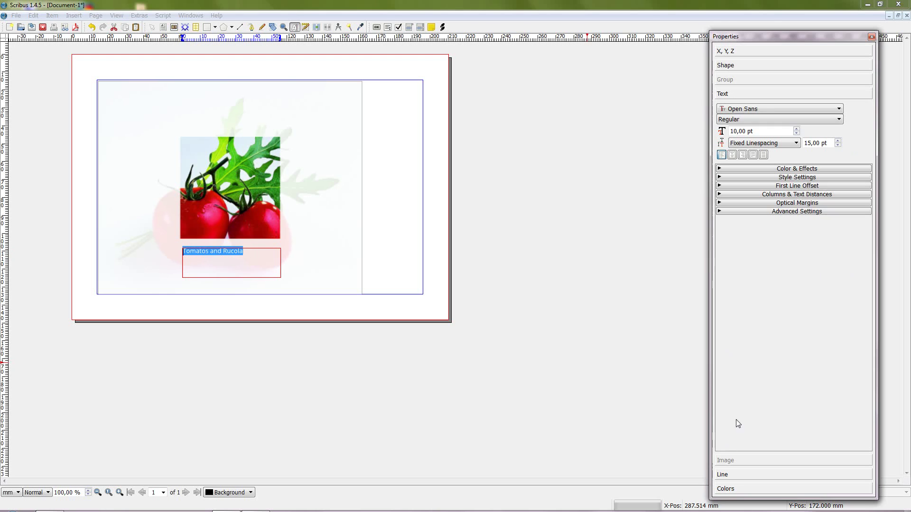
left_click(797, 130)
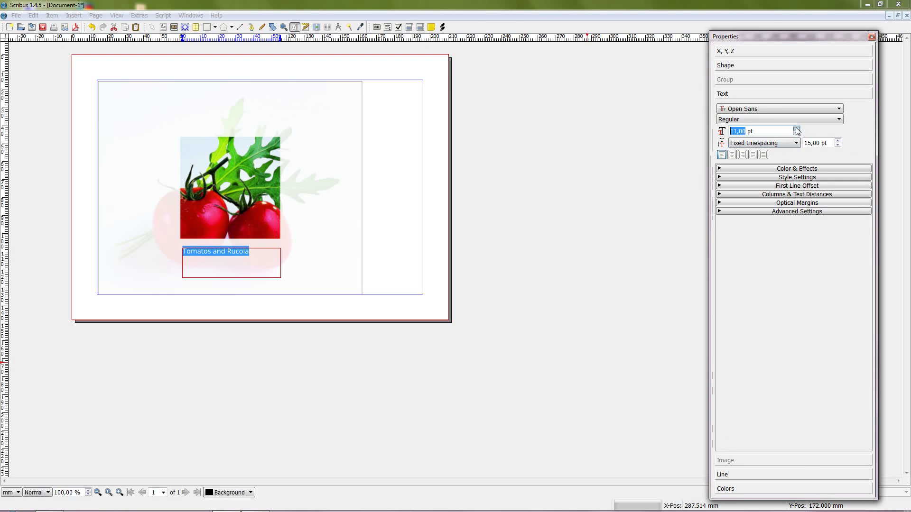
left_click(796, 130)
left_click(797, 130)
left_click(796, 130)
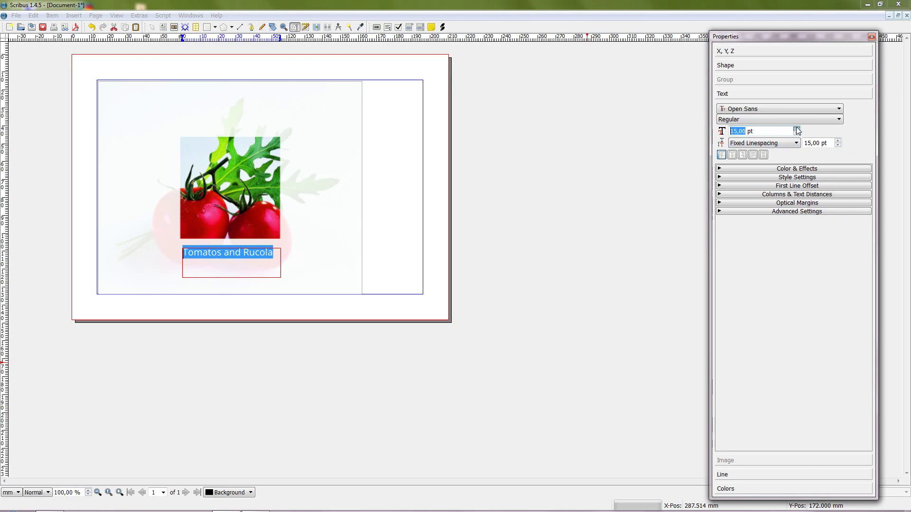
Leave edit mode and nudge the caption frame slightly higher on the page
left_click(260, 376)
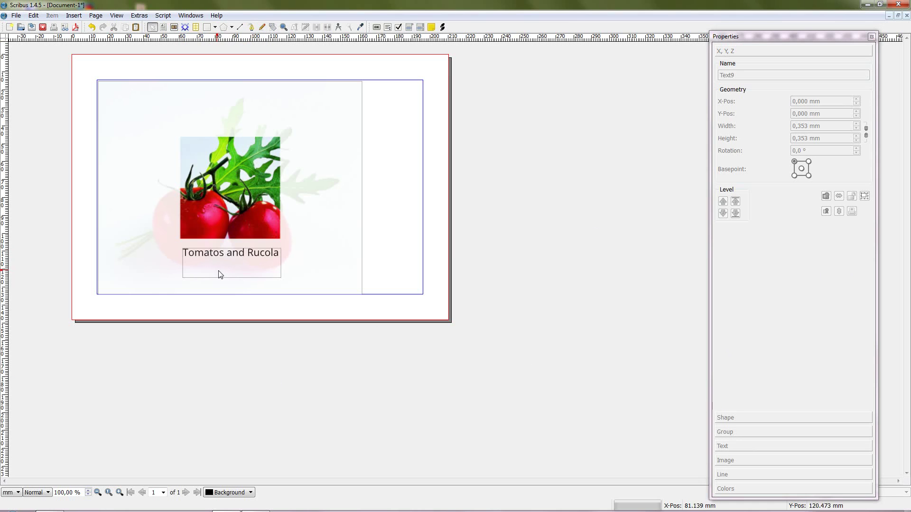
left_click(223, 258)
left_click_drag(223, 257, 223, 253)
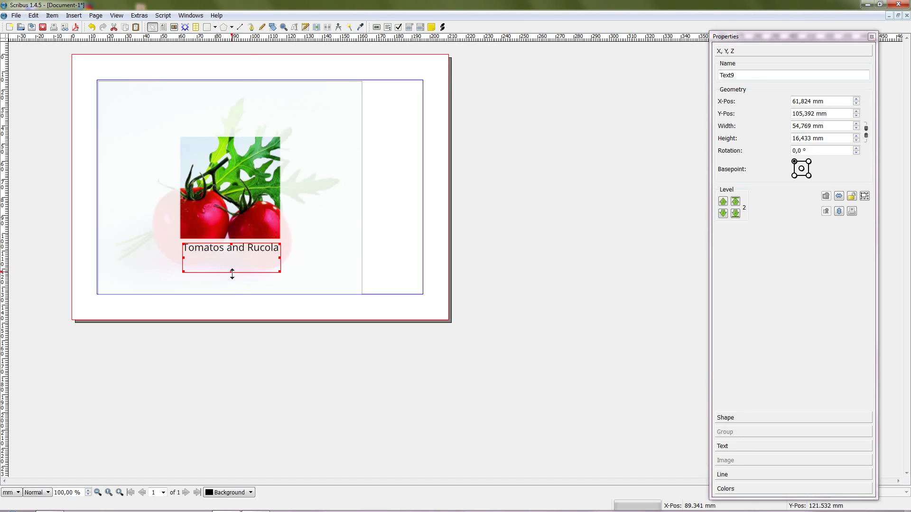
Switch to View > Preview Mode to see the page without frames and guides
left_click(116, 15)
left_click(150, 107)
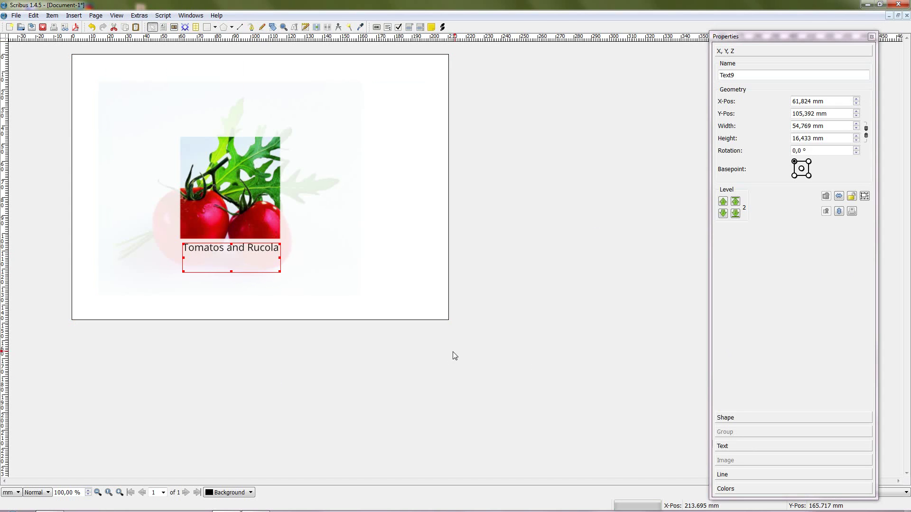